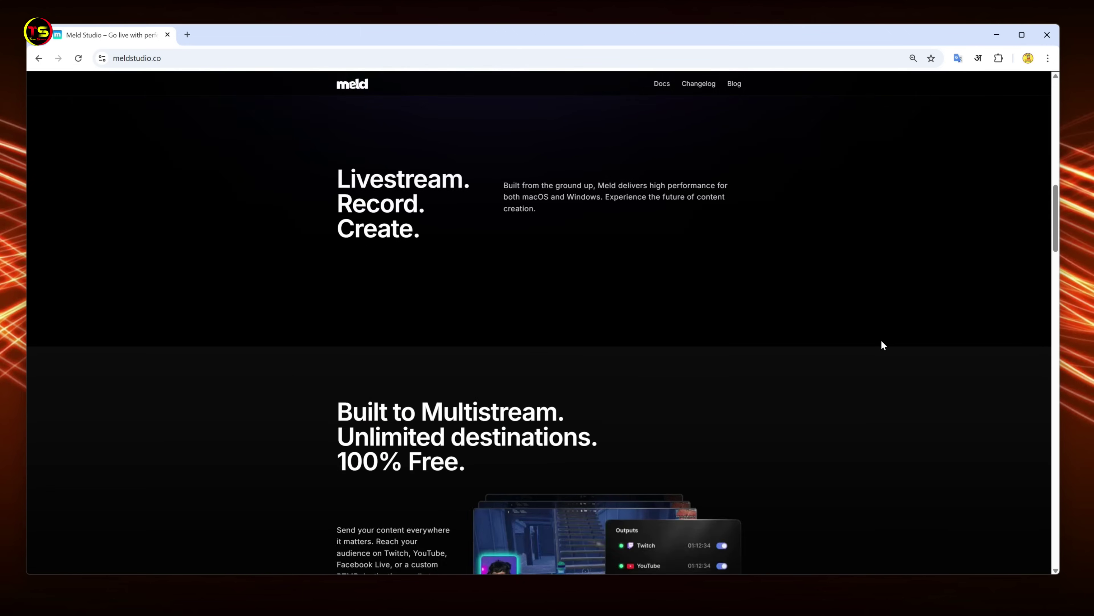
Step: Download the Windows version of Meld Studio from its website and install it
scroll(897, 353, up, 10)
scroll(898, 352, up, 4)
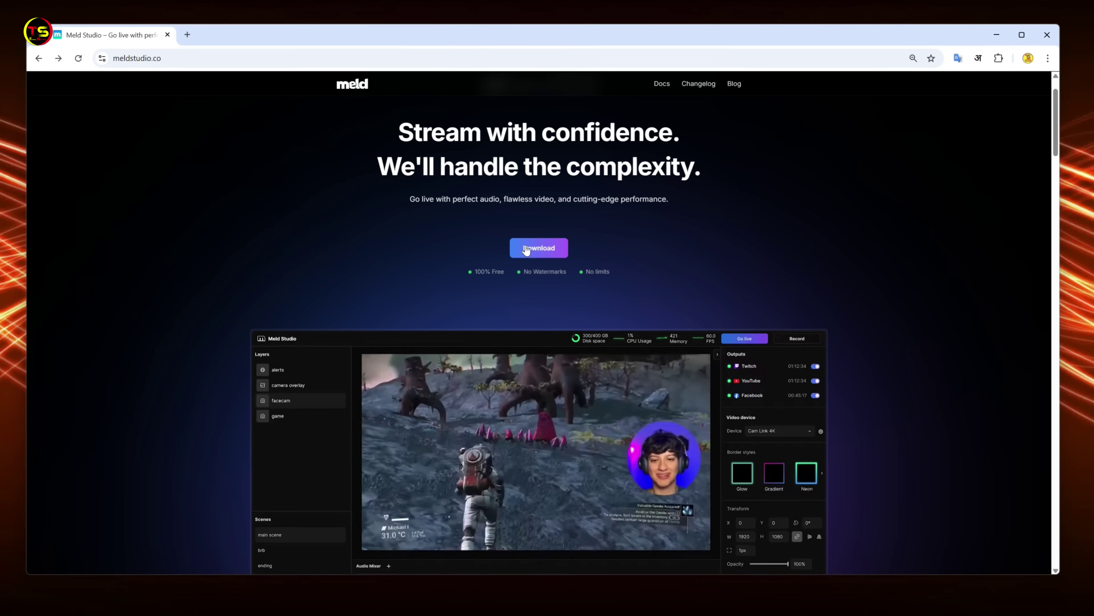
click(544, 252)
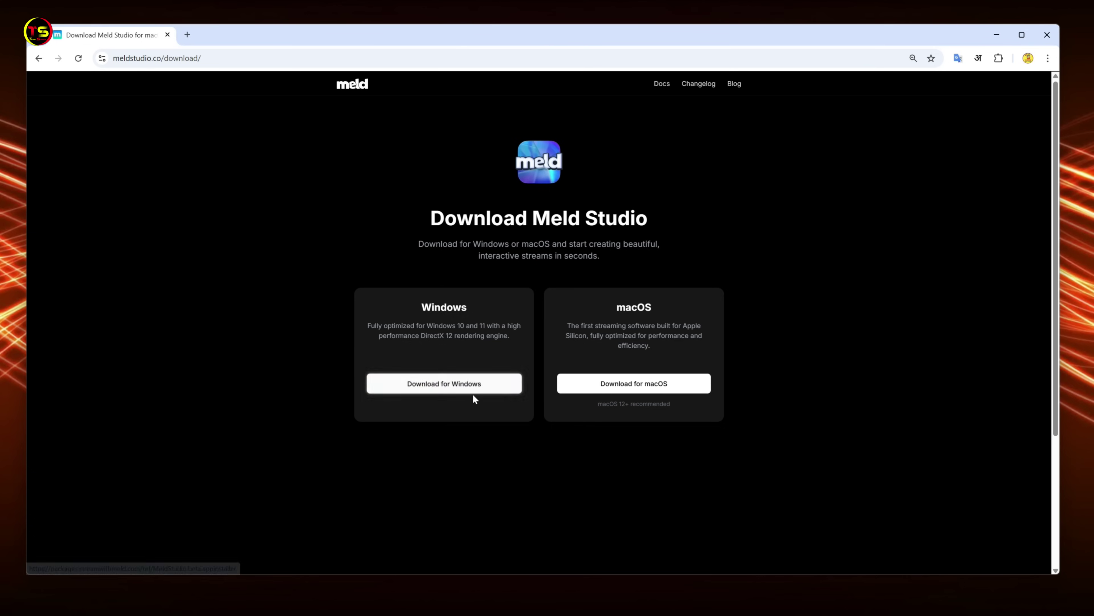
click(436, 381)
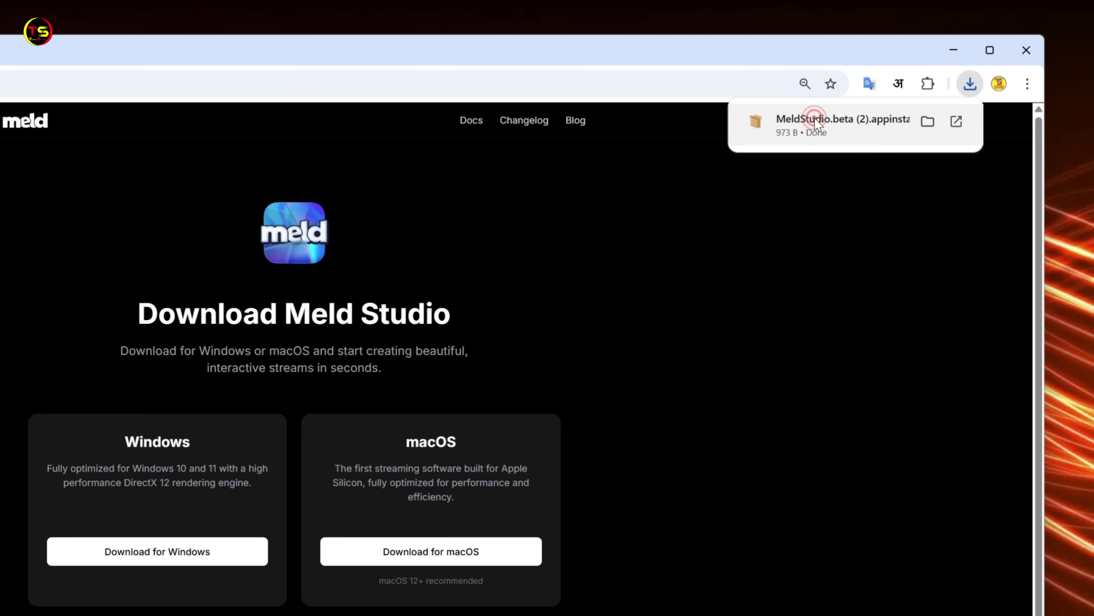
click(814, 117)
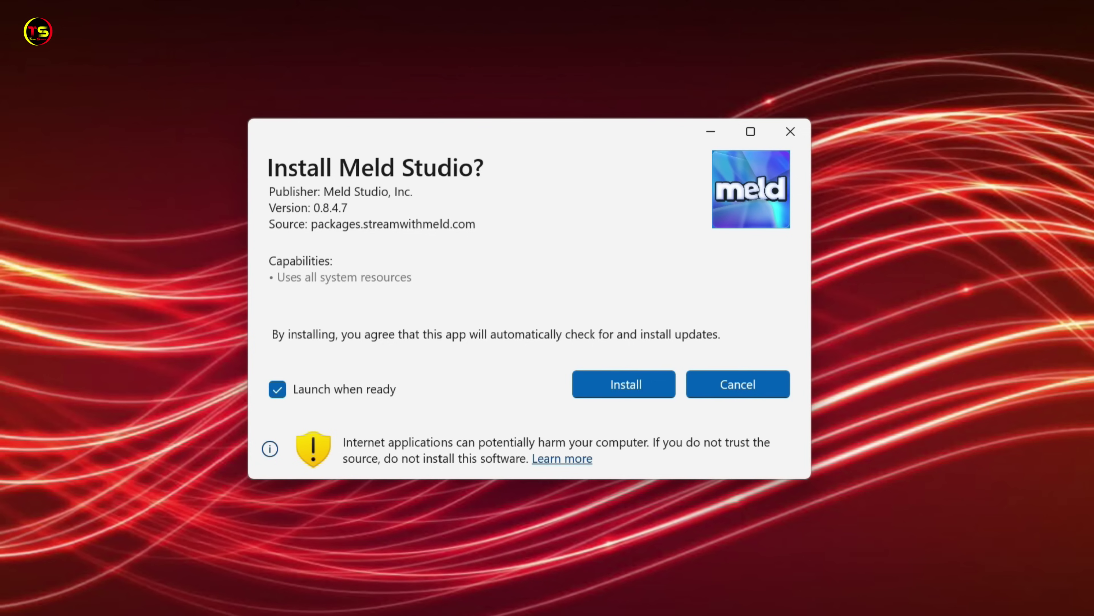
click(615, 390)
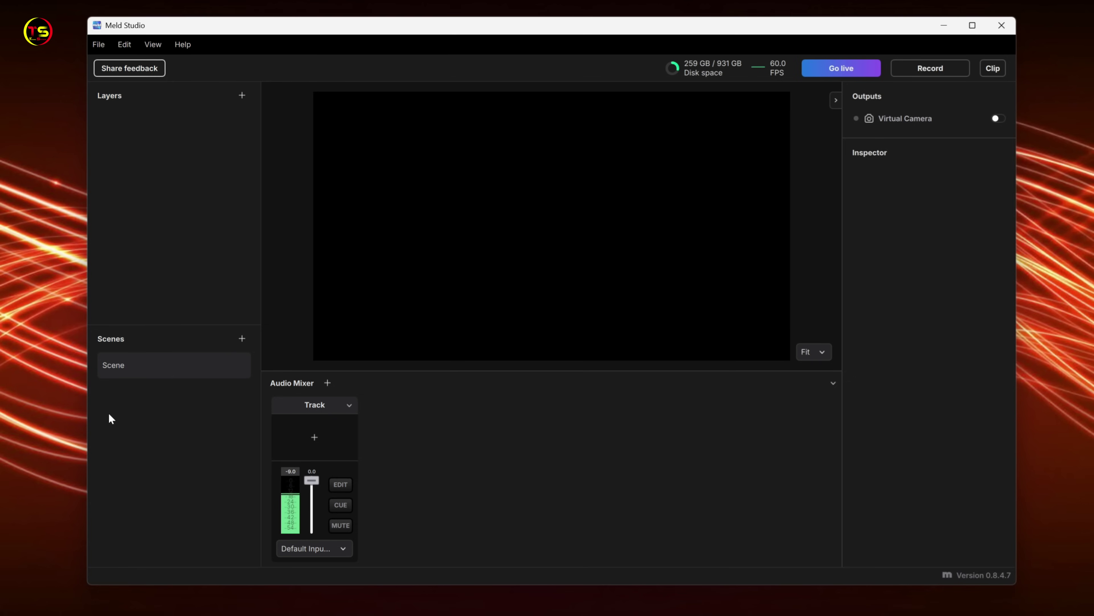
Step: Add a second scene to the project
double_click(140, 446)
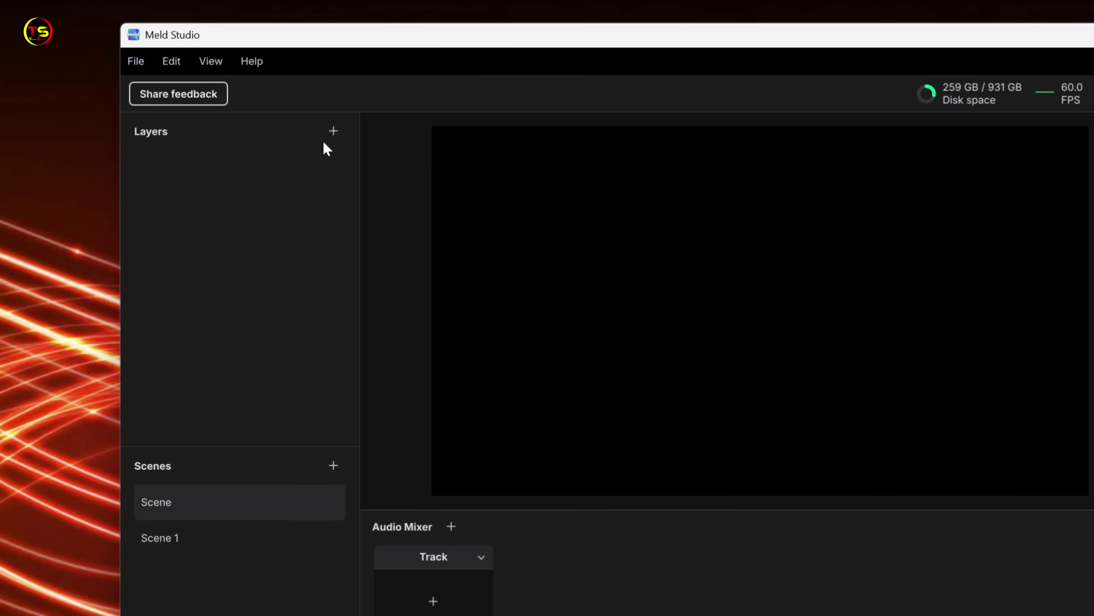
Step: Add a video device layer using the c922 Pro Stream Webcam to the first scene and set its opacity to 99%
click(332, 133)
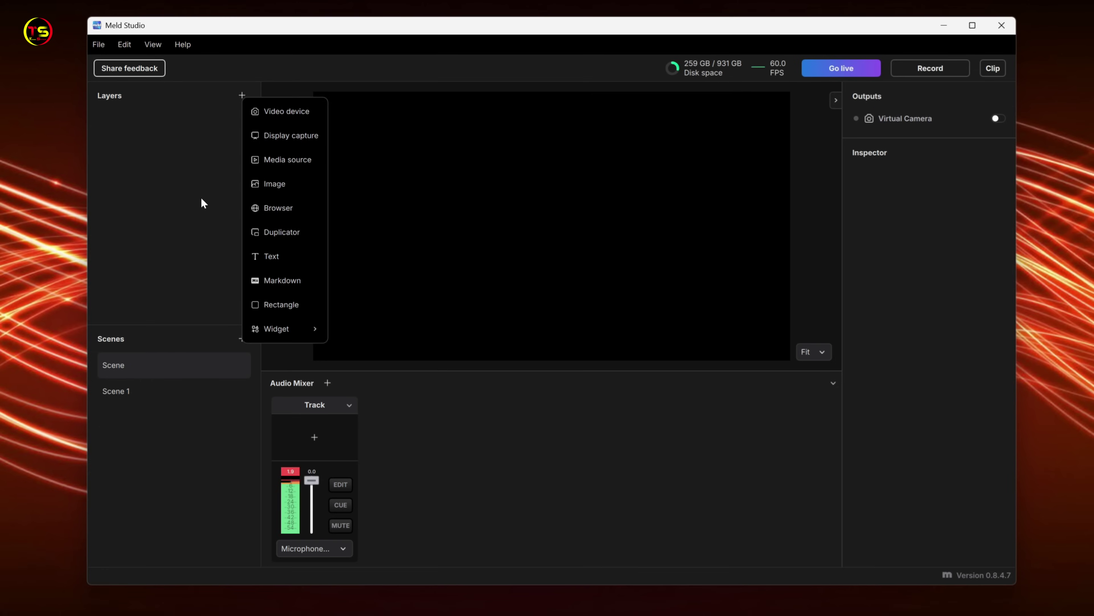
click(271, 113)
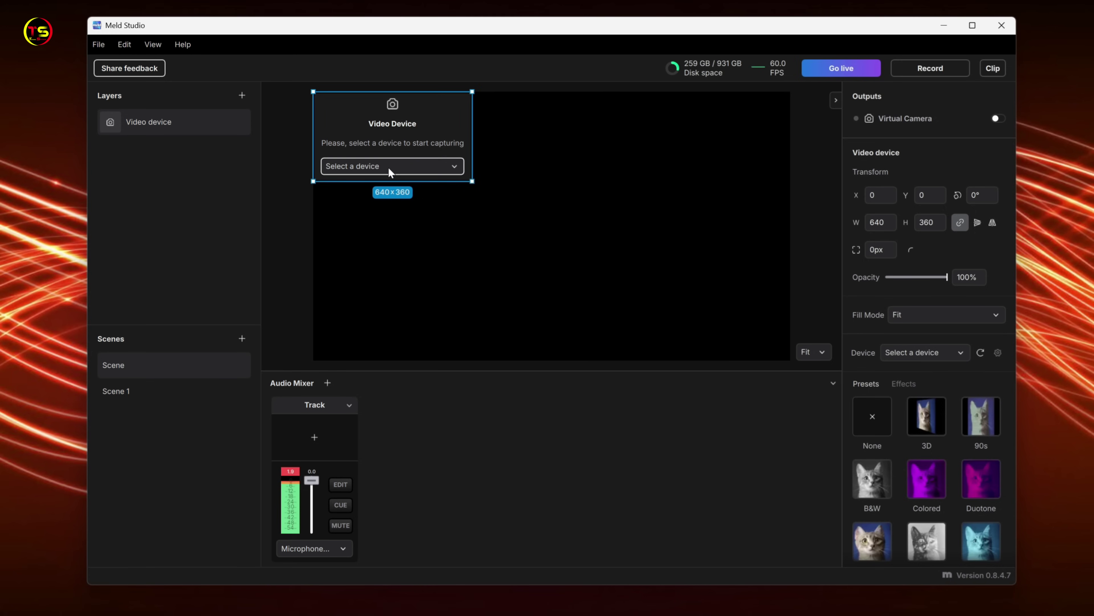
click(456, 169)
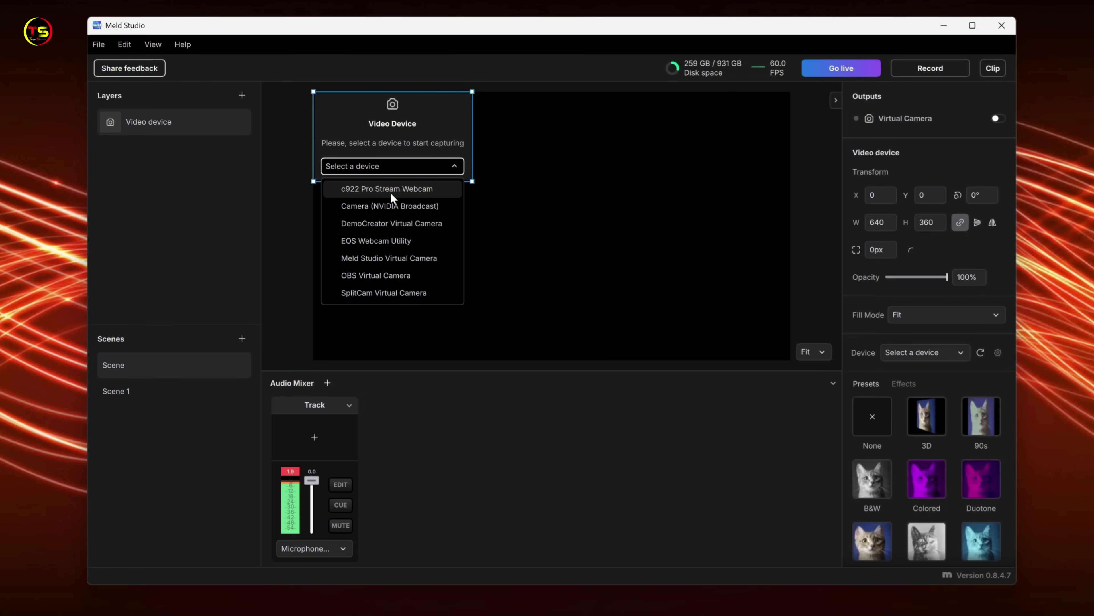
click(361, 189)
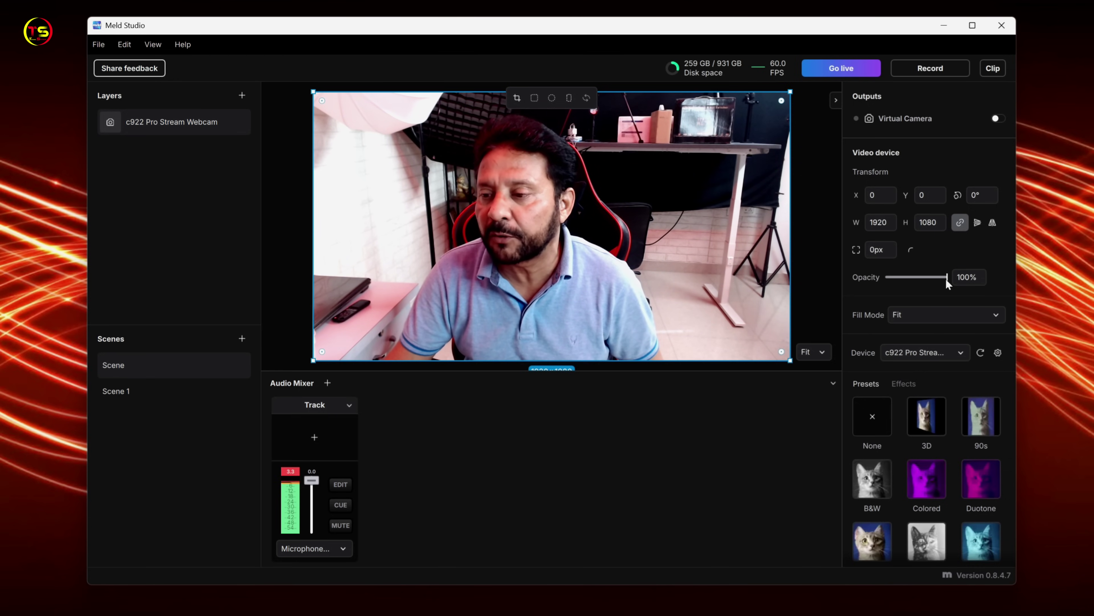
mouse_move(945, 277)
mouse_down()
mouse_move(890, 277)
mouse_move(946, 277)
mouse_up()
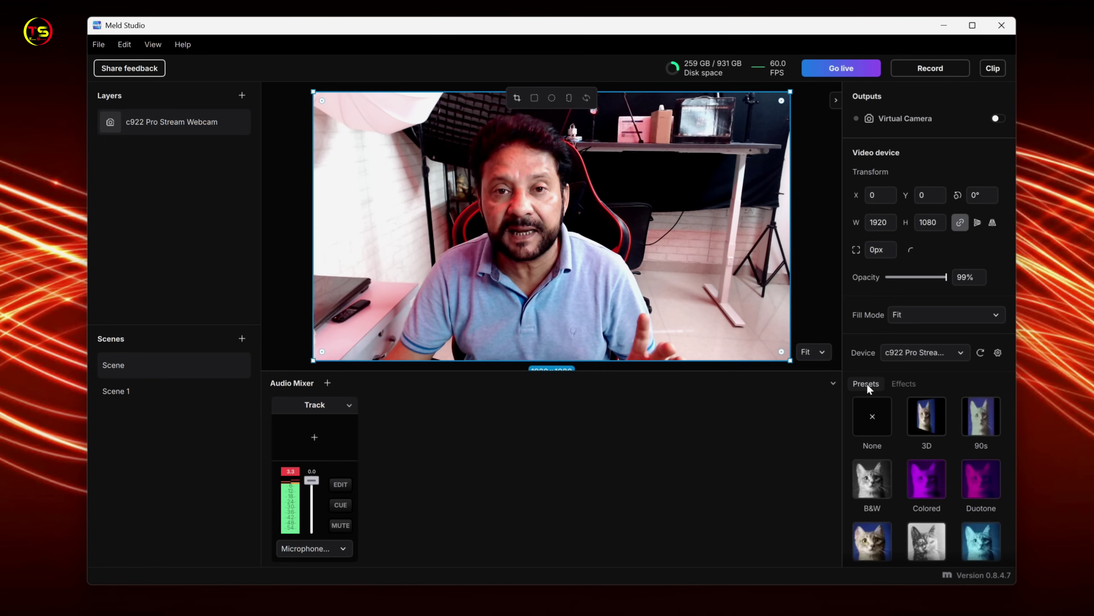
Step: Try the 3D, 90s, B&W, Duotone and Hologram presets on the webcam layer
click(918, 424)
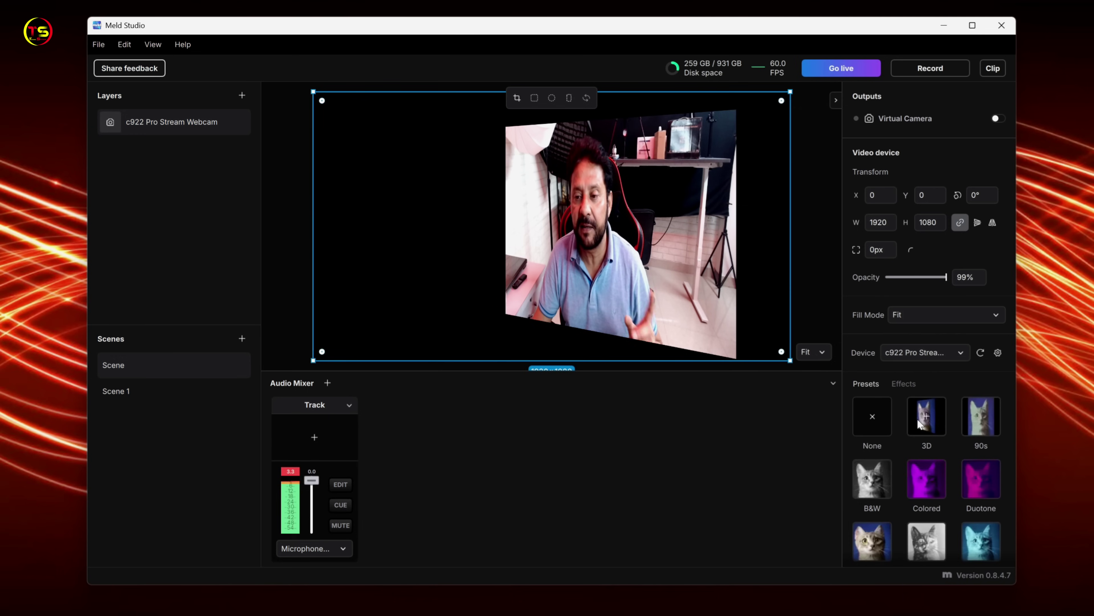
click(982, 419)
click(870, 476)
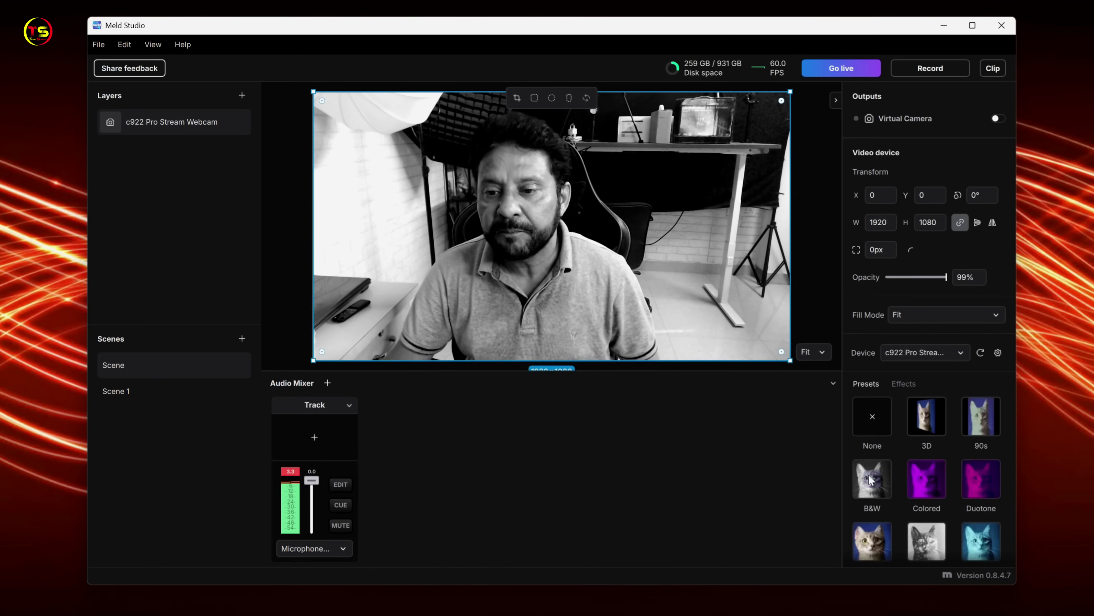
click(981, 479)
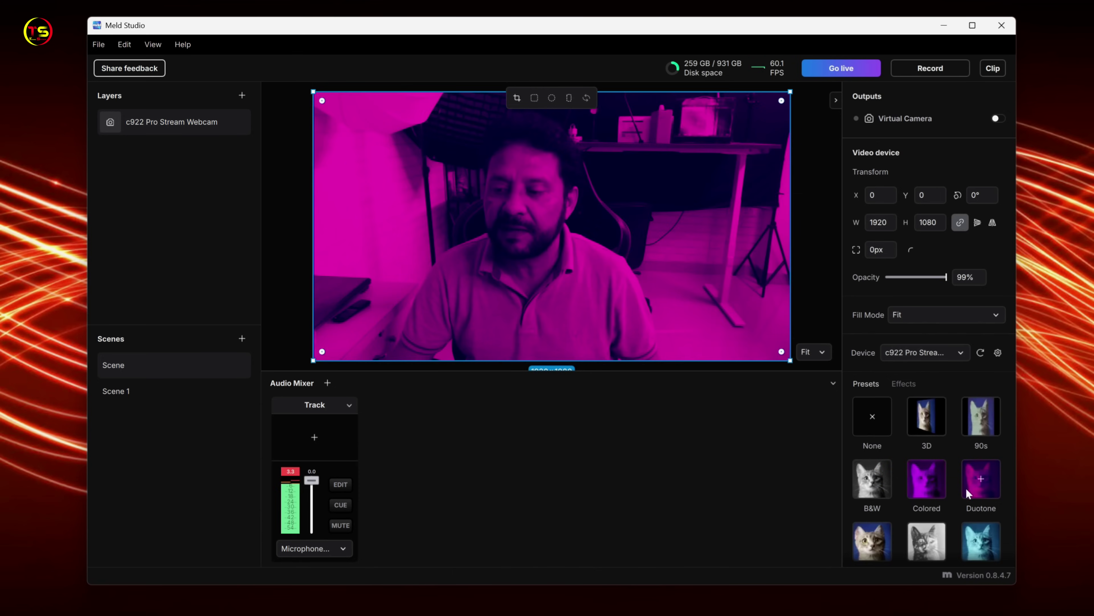
click(980, 543)
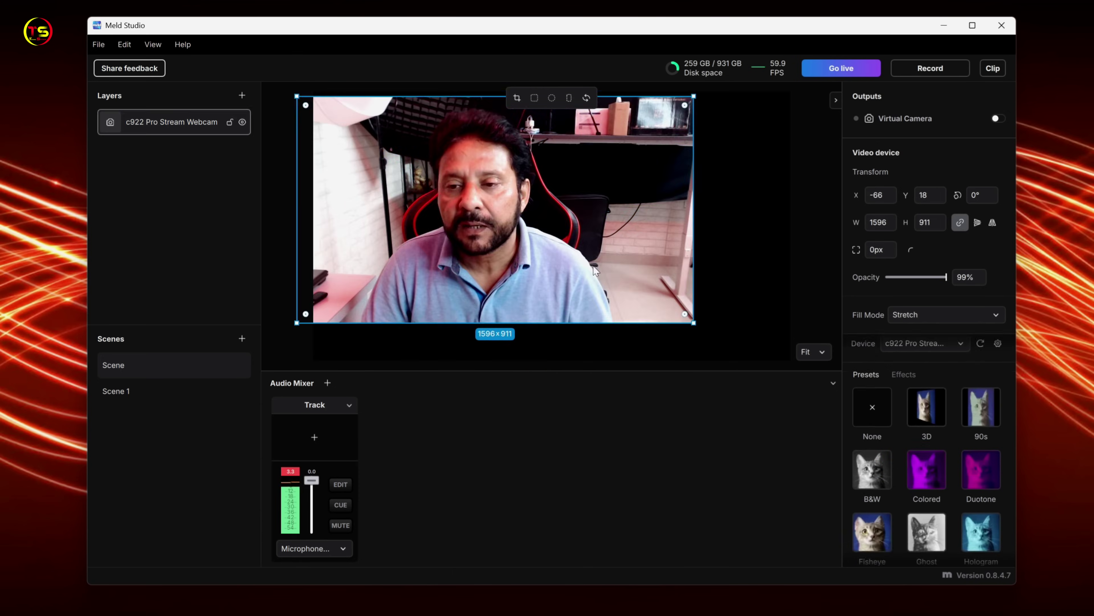
Step: Try the square, circular and vertical crop shapes on the repositioned webcam layer, and reset the crop
drag(595, 271, 652, 264)
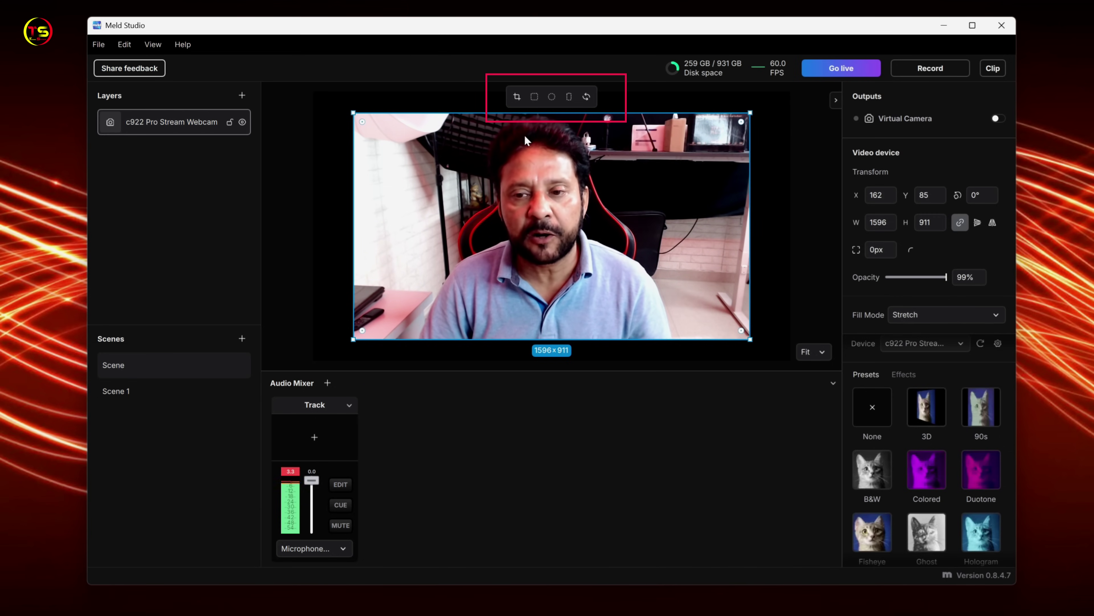
click(535, 99)
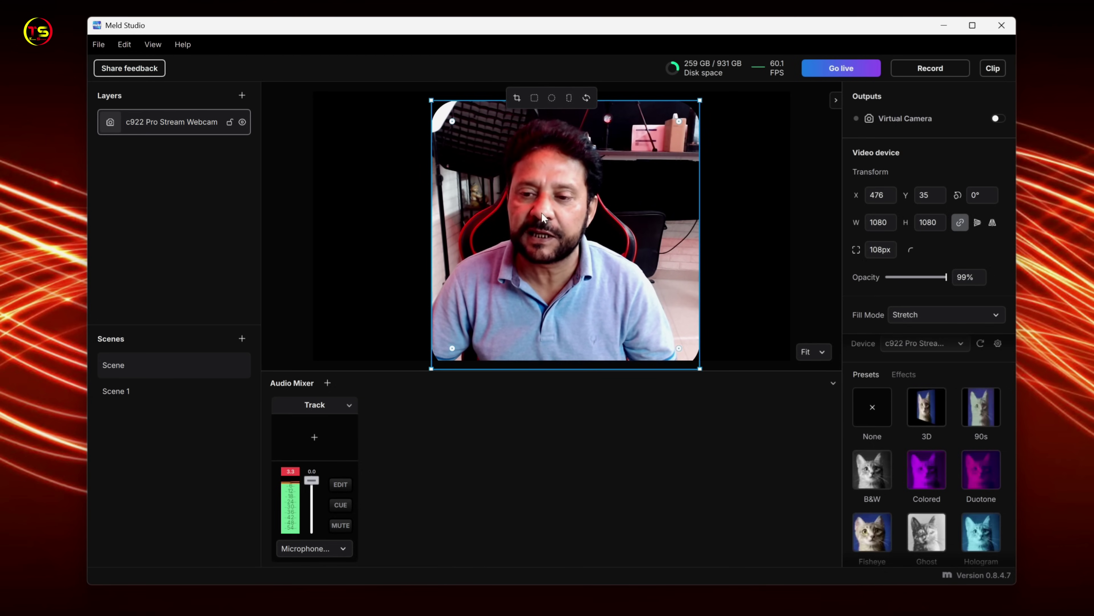
drag(578, 210, 578, 210)
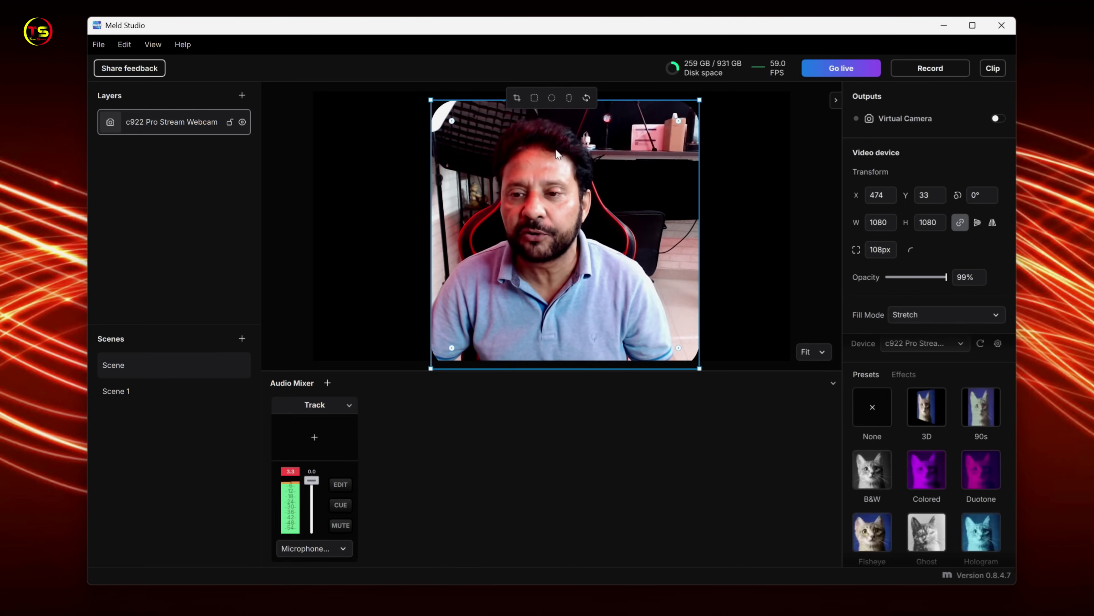
click(552, 100)
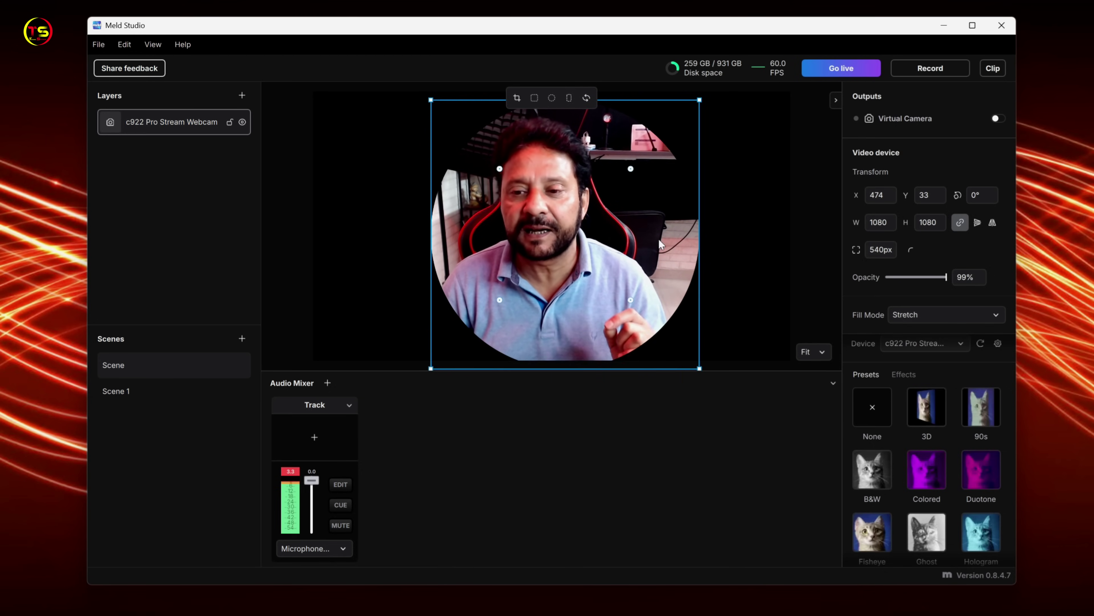
click(726, 227)
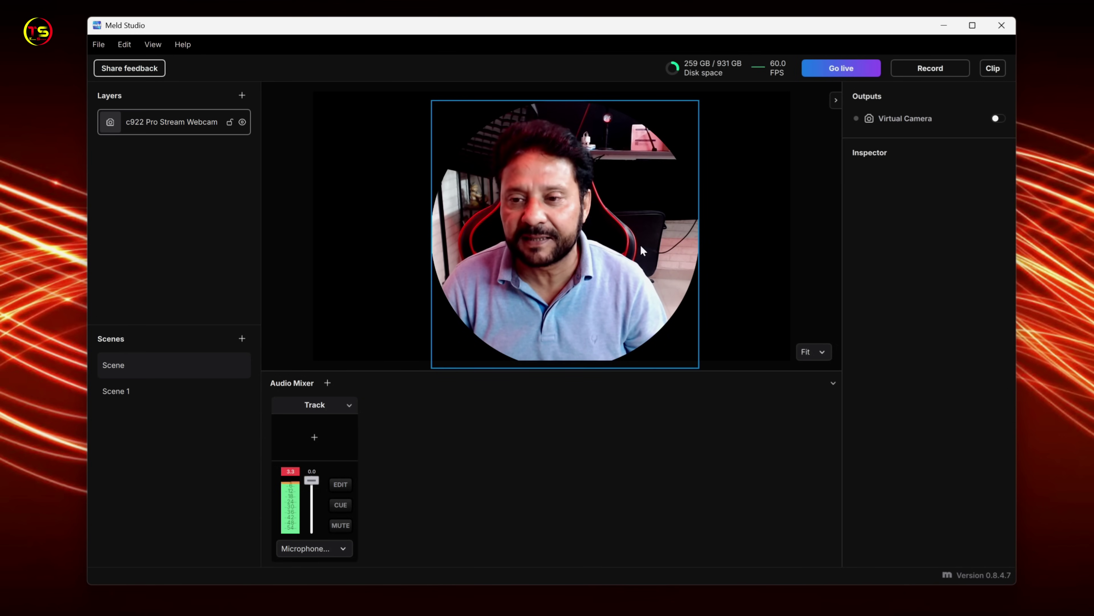
click(604, 254)
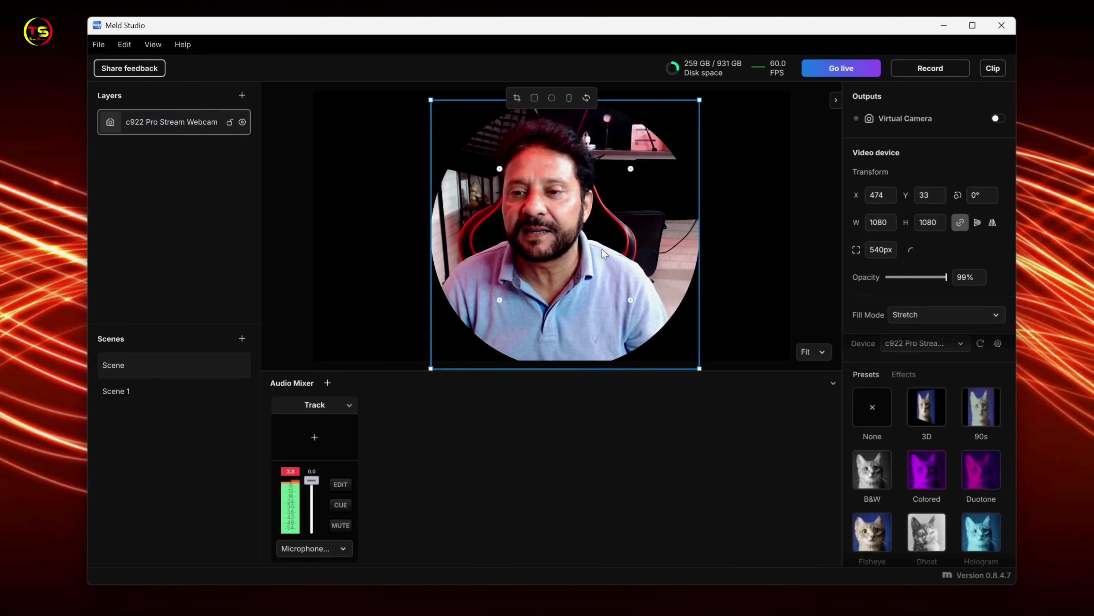
click(570, 98)
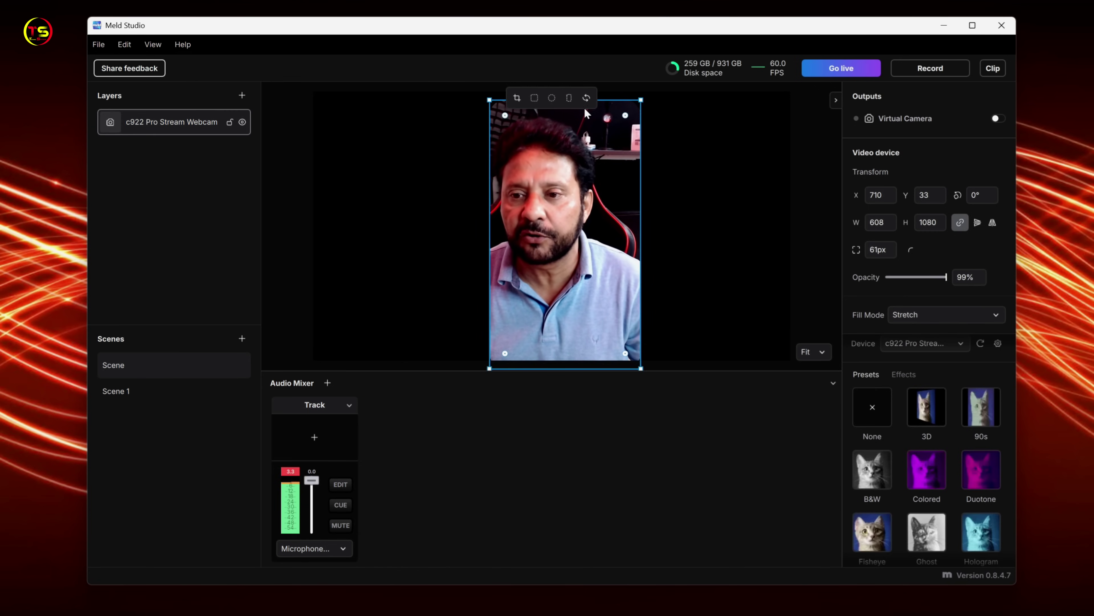
click(586, 99)
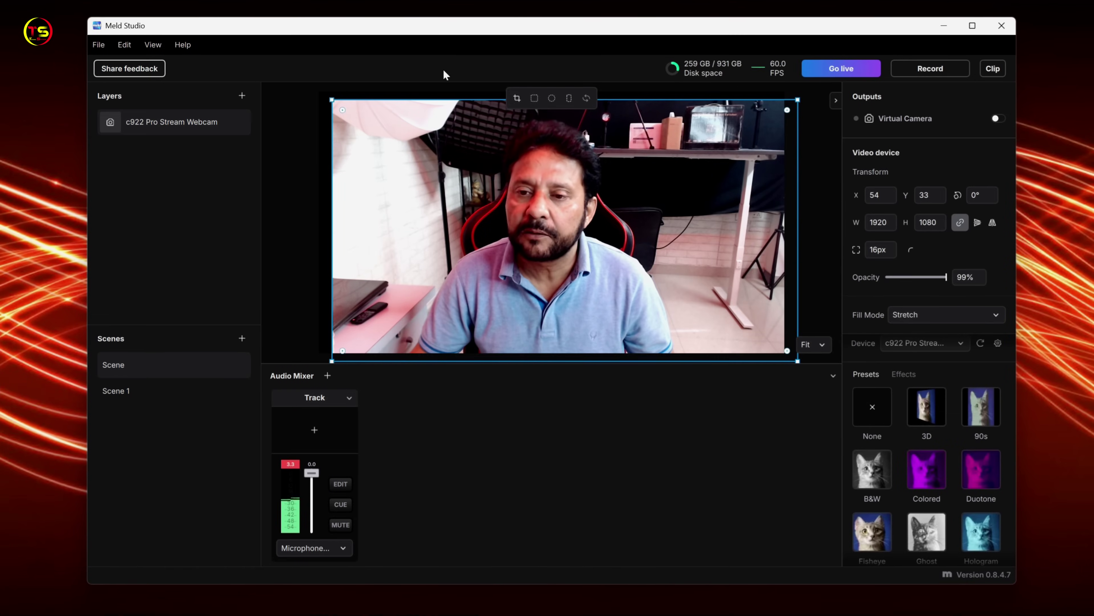
Step: Crop the webcam layer to about 1548 × 901 and round its corners to about 121 px
click(519, 99)
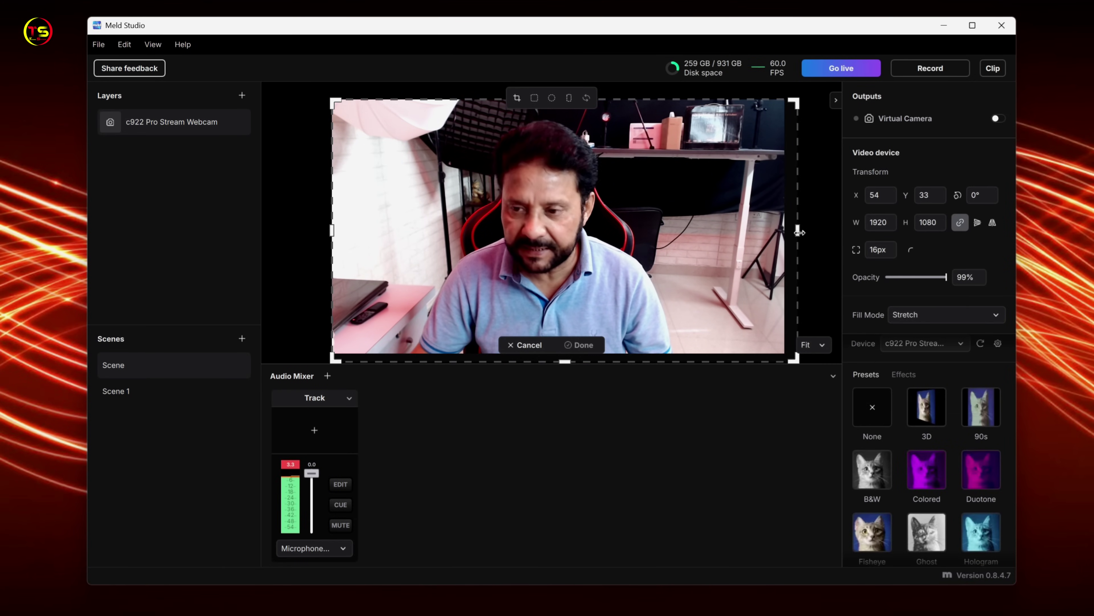
drag(800, 232, 721, 233)
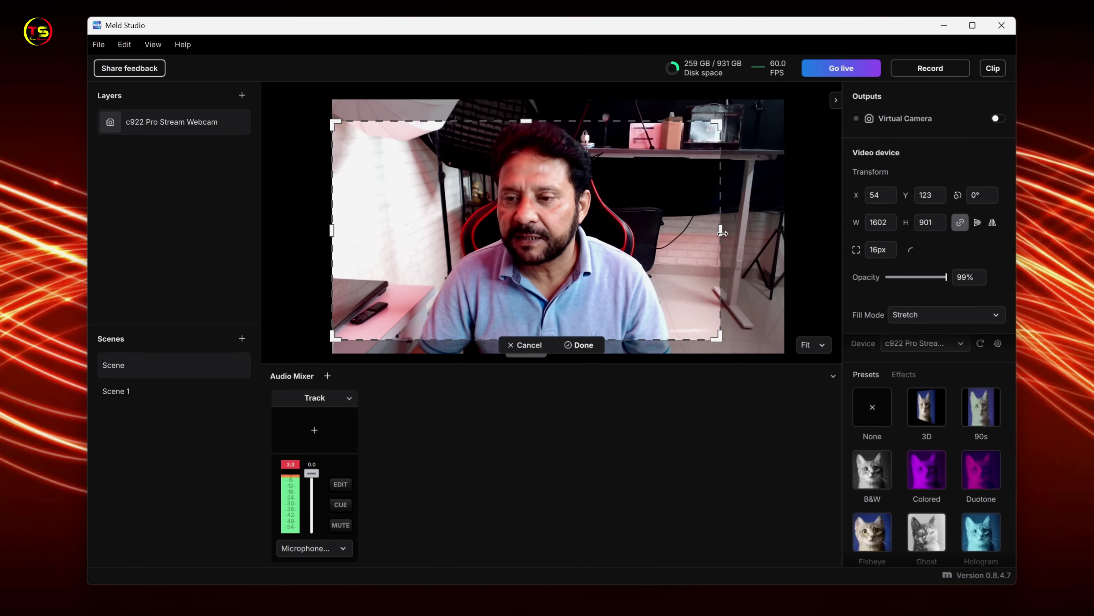
click(579, 345)
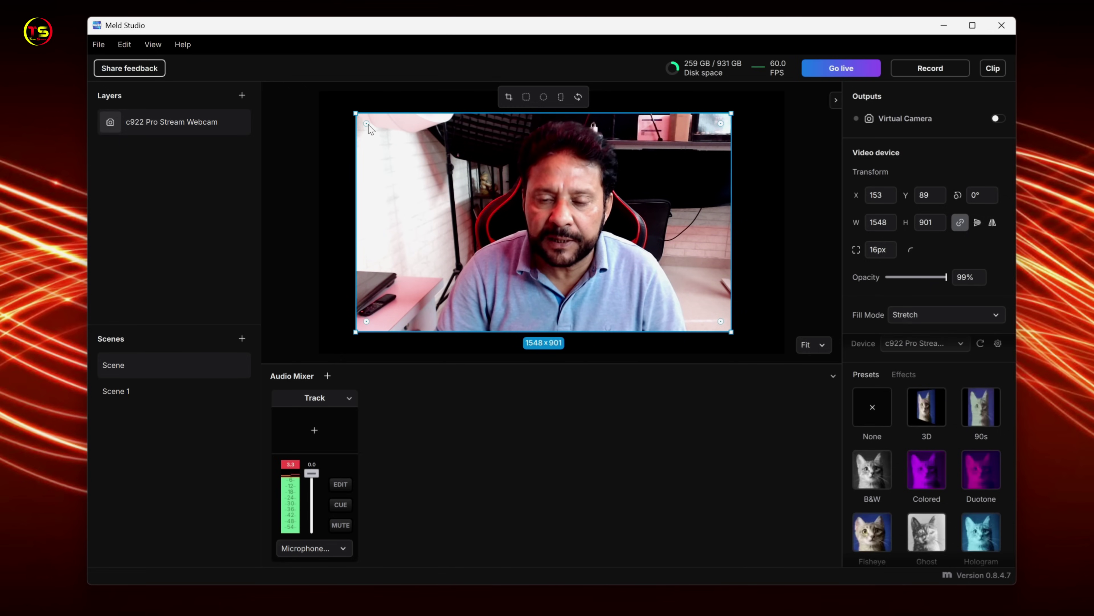
mouse_move(369, 125)
mouse_down()
mouse_move(413, 169)
mouse_move(377, 135)
mouse_up()
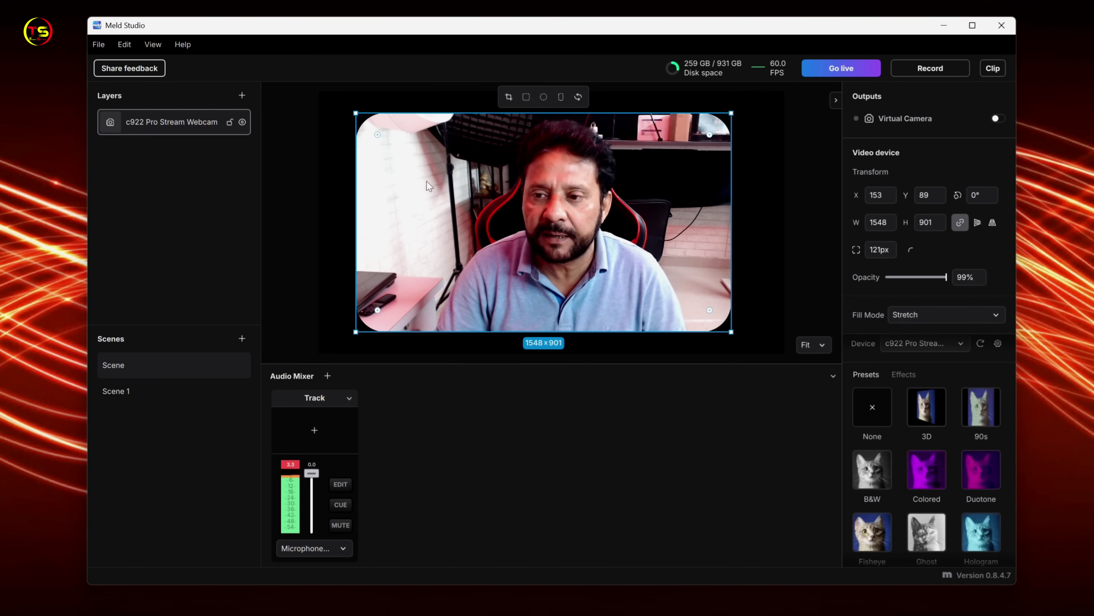
click(761, 211)
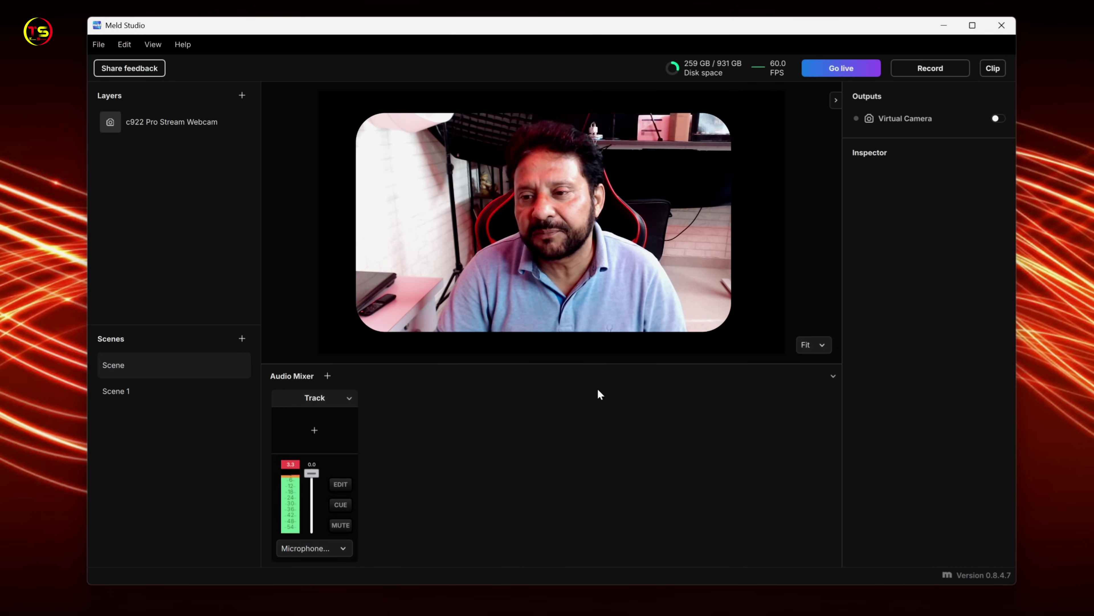
Step: Add a Drop Shadow effect with distance 22 and color #FCD013 to the webcam layer, and adjust the shadow's angle
click(556, 235)
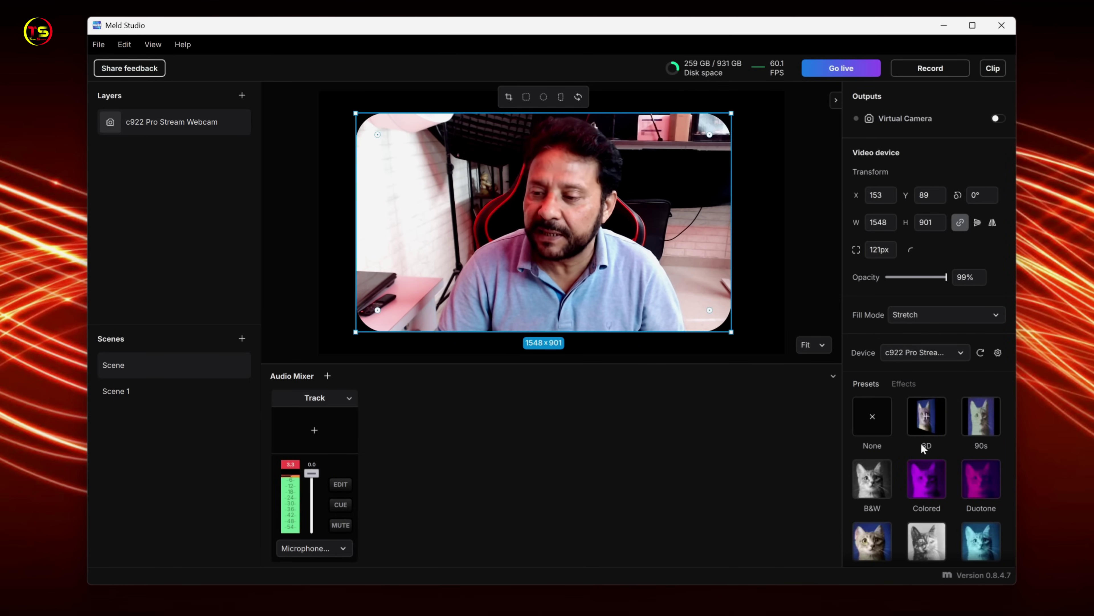
click(901, 385)
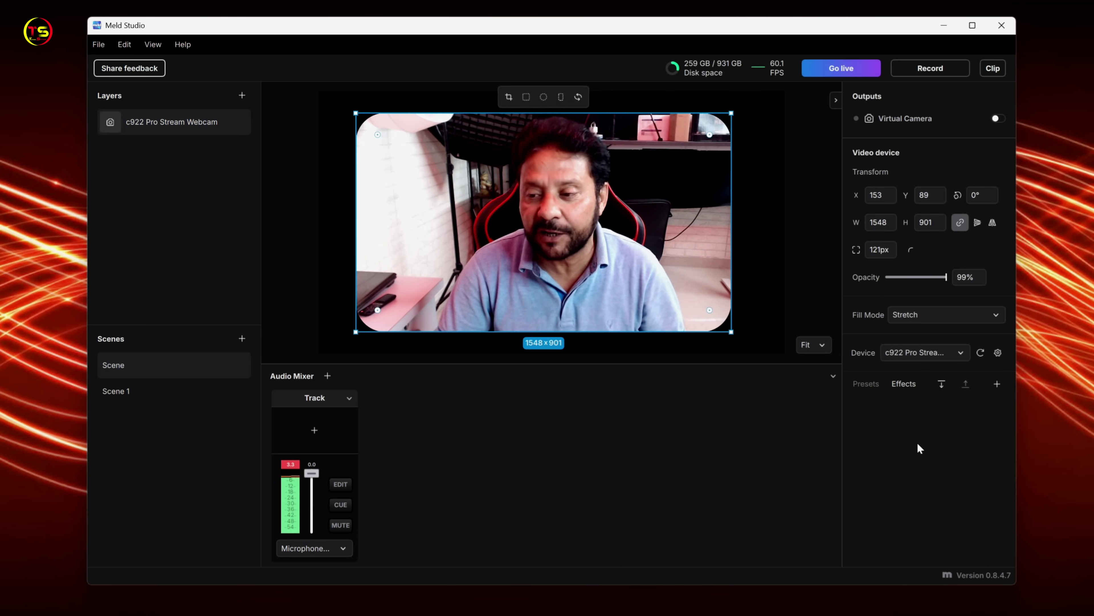
click(992, 386)
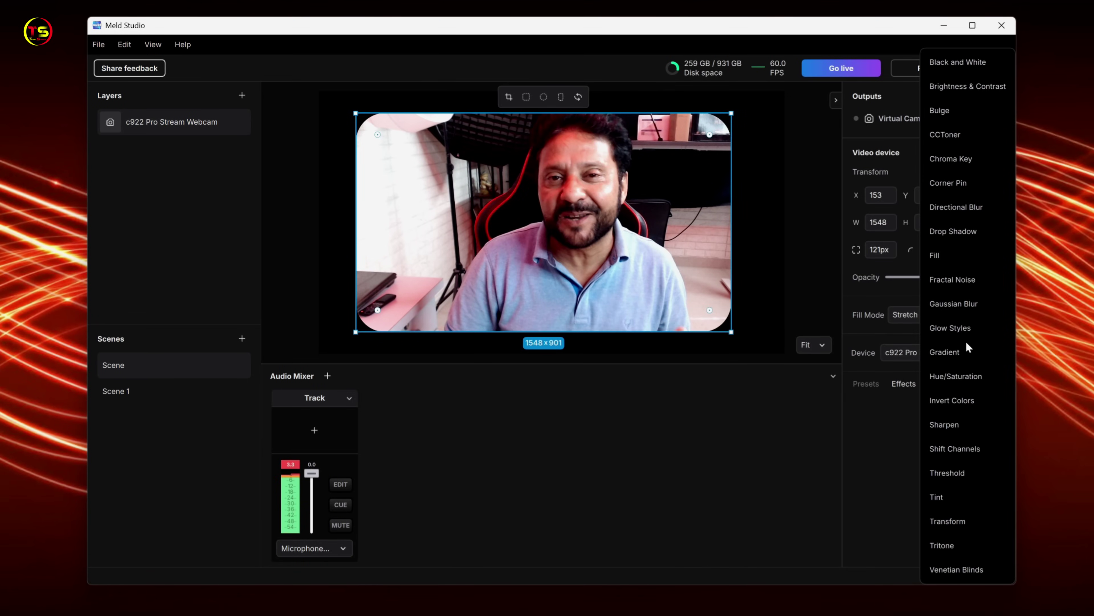
click(952, 232)
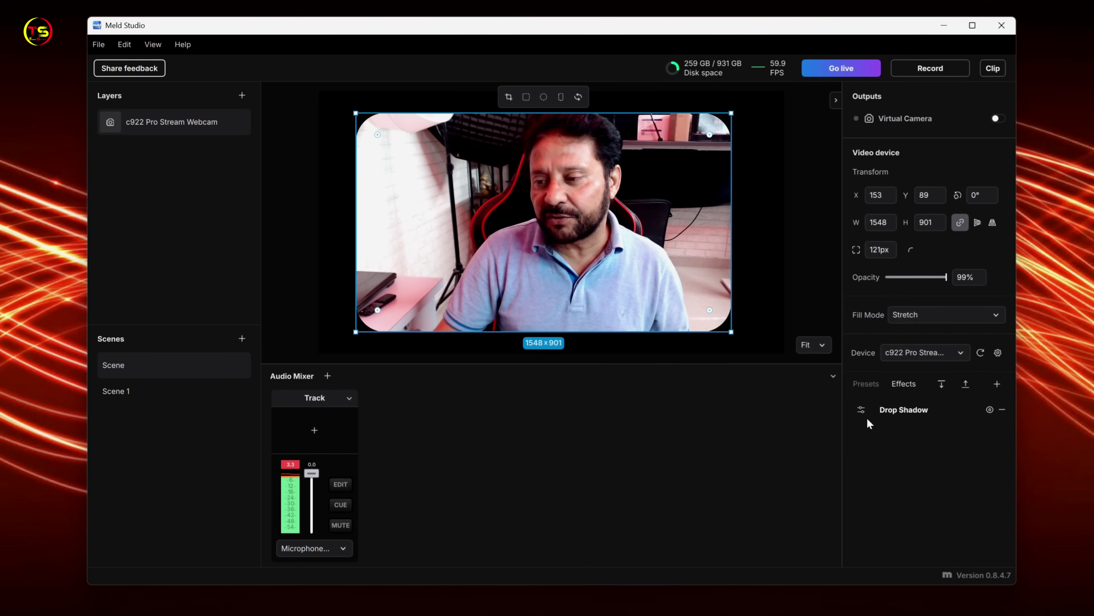
click(861, 409)
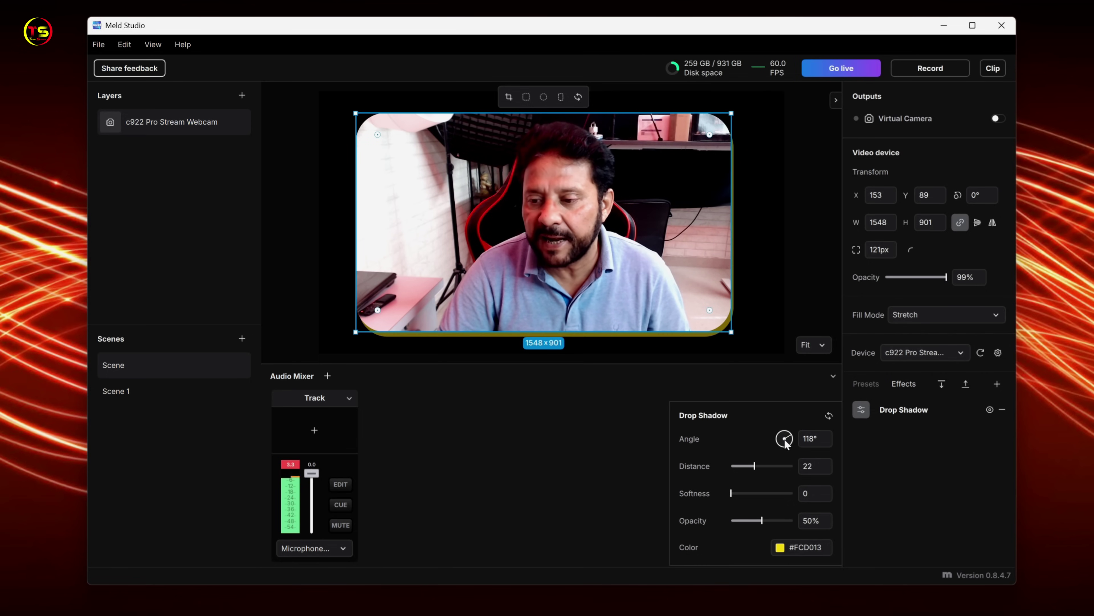
mouse_move(785, 442)
mouse_down()
mouse_move(795, 450)
mouse_move(793, 438)
mouse_up()
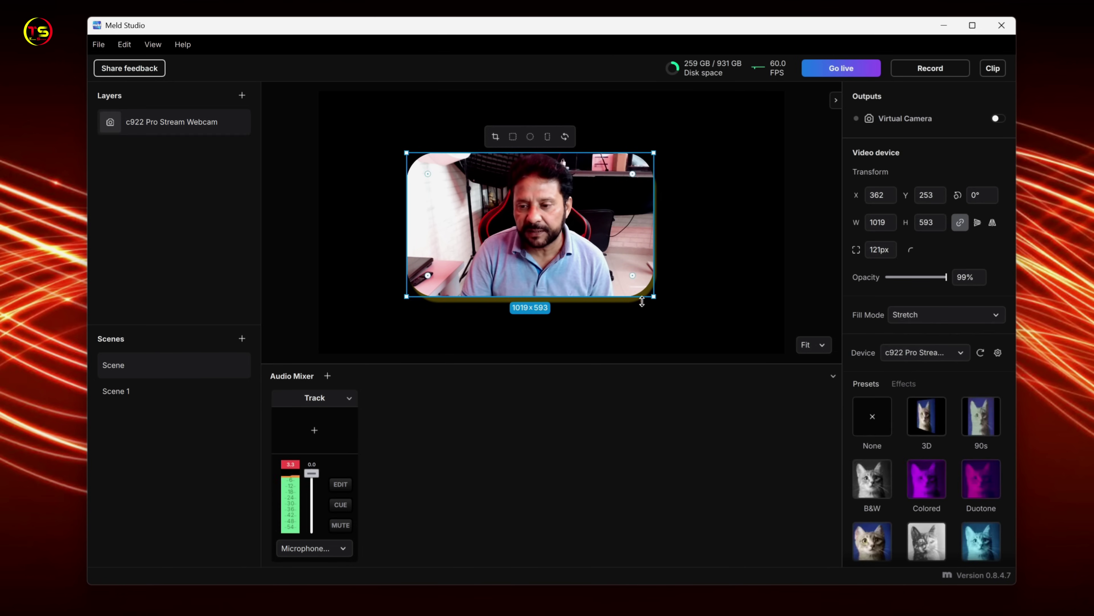
Step: Fit the webcam layer to the canvas
right_click(509, 233)
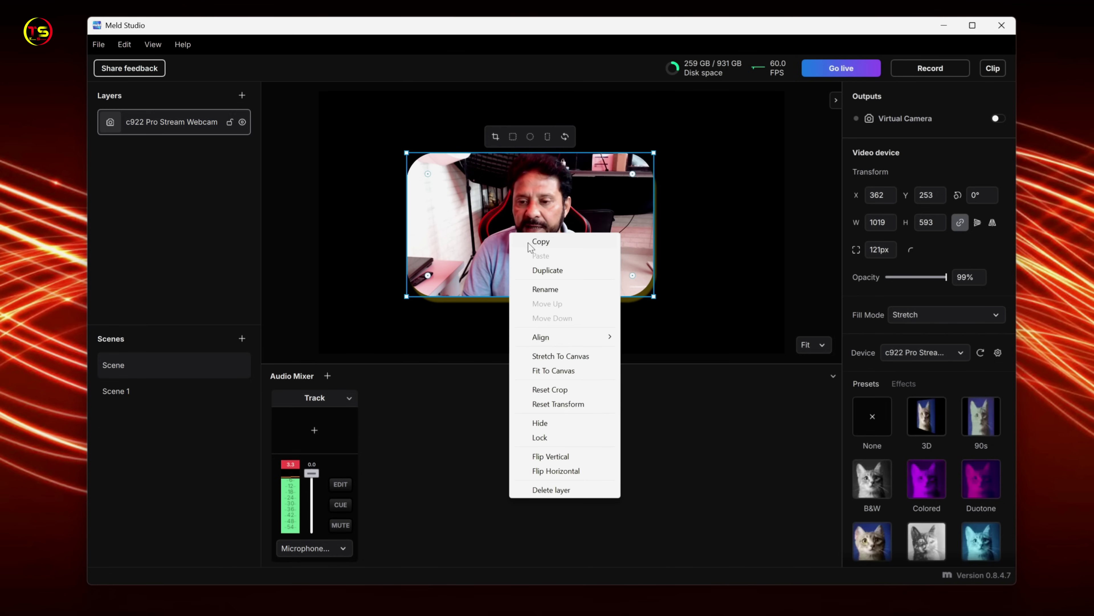
mouse_move(559, 337)
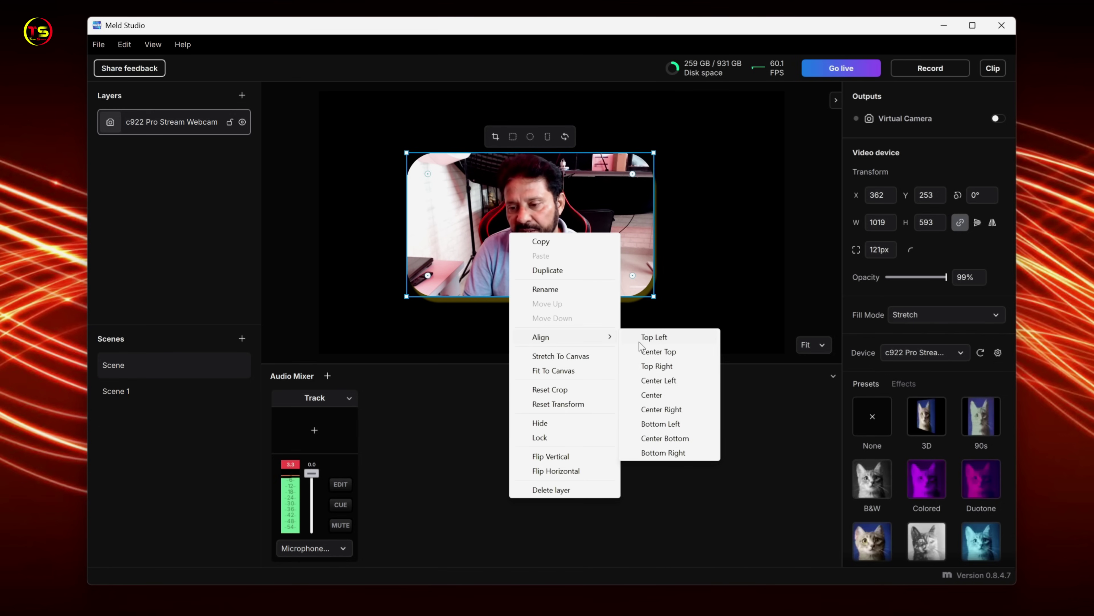
click(551, 372)
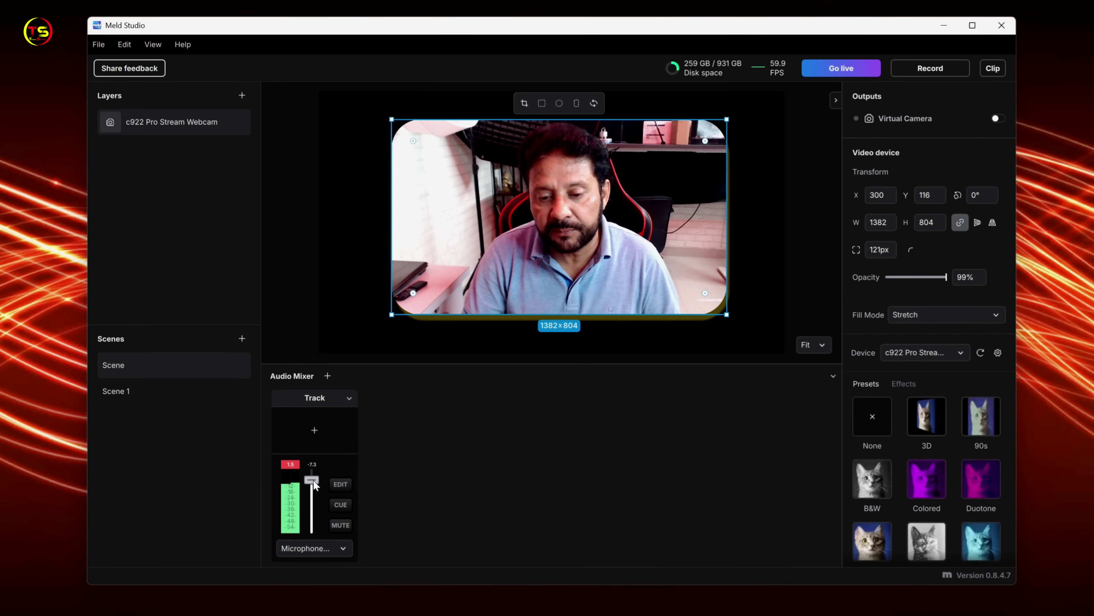
Step: Lower the microphone track's volume to about -9 dB and check its track settings, cue and mute controls
drag(313, 484, 313, 482)
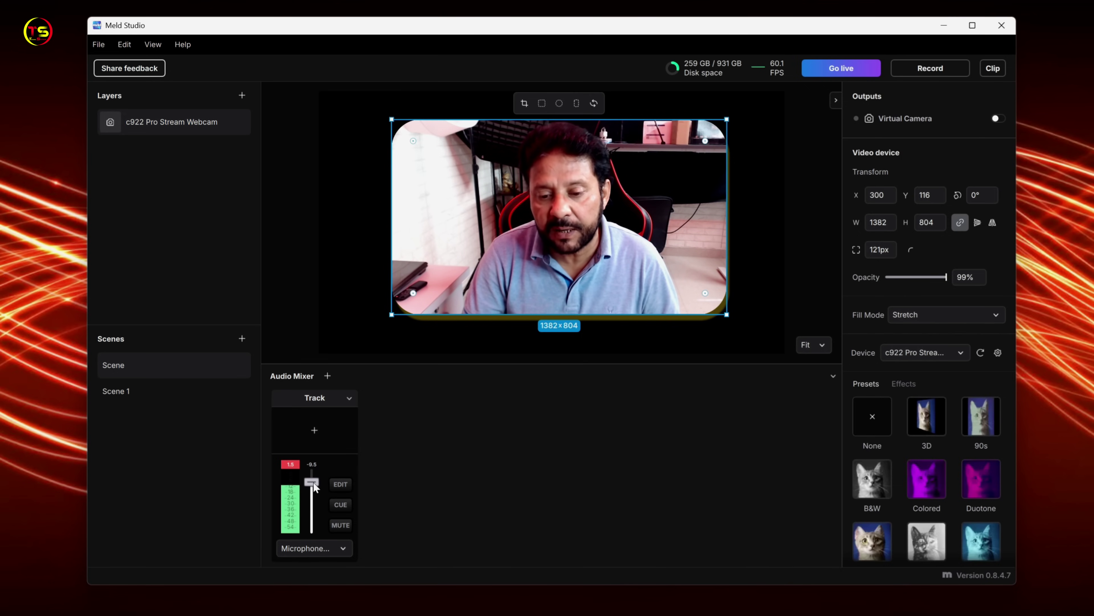
click(340, 486)
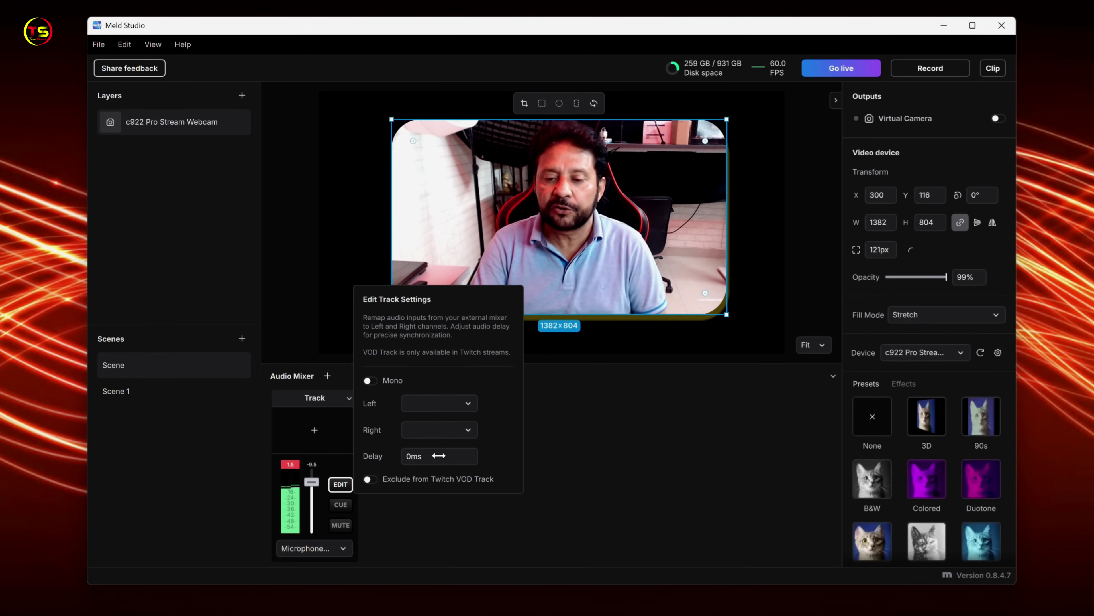
click(372, 521)
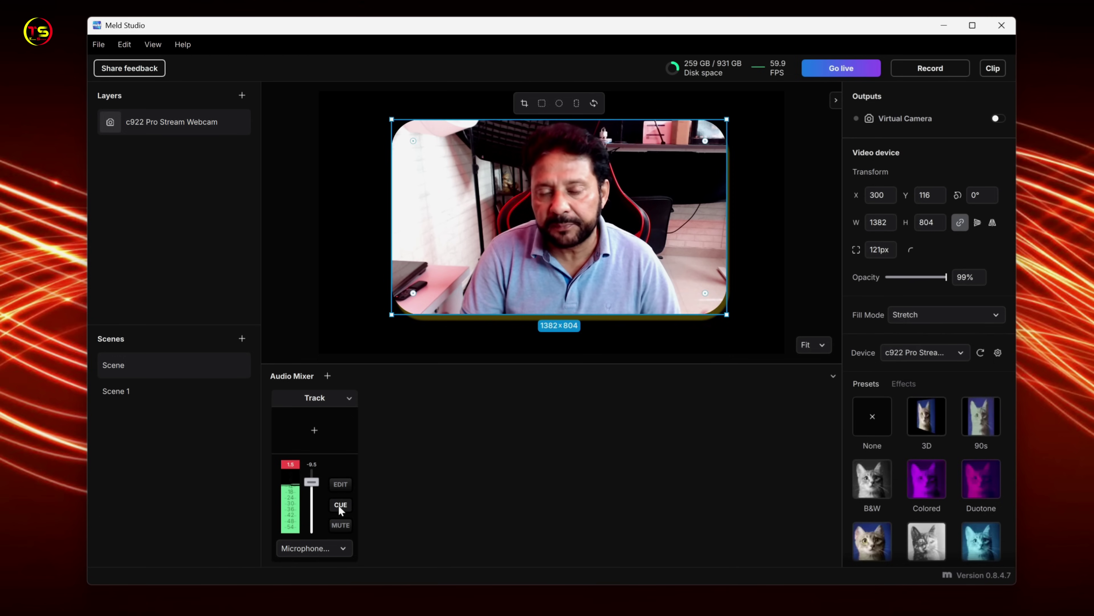
click(339, 505)
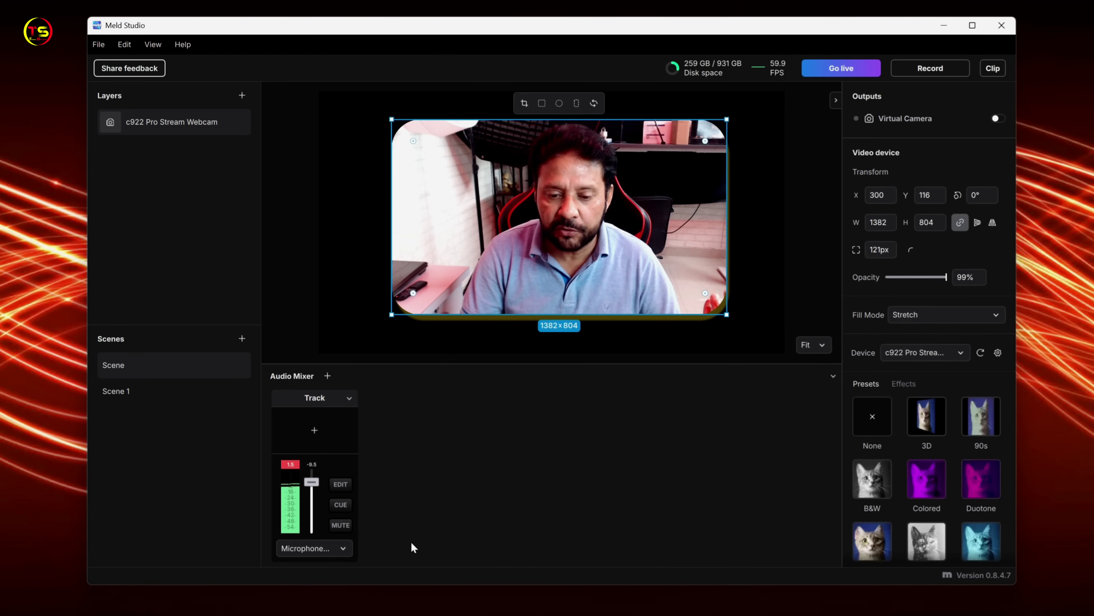
click(340, 525)
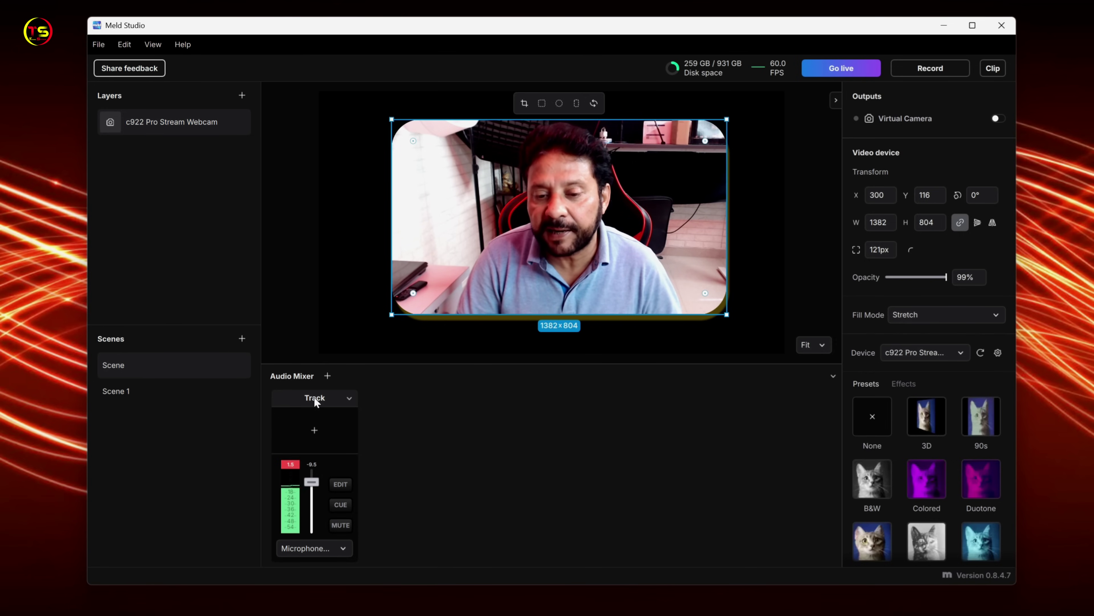
Step: Add the Gain, Magic Mic and Stereo Panner effects to the microphone track
click(317, 434)
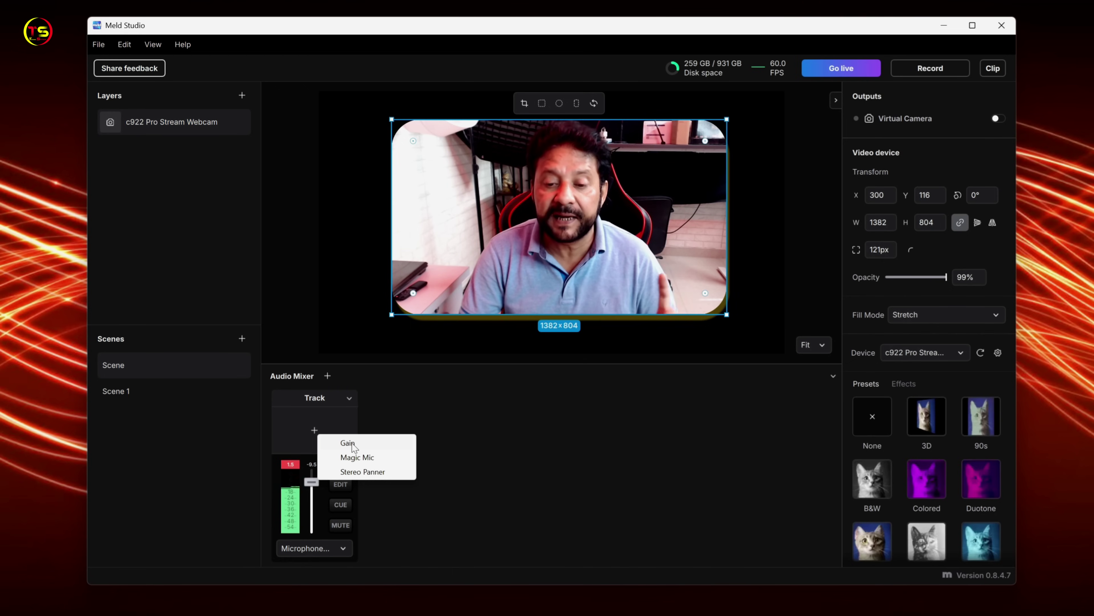
click(349, 442)
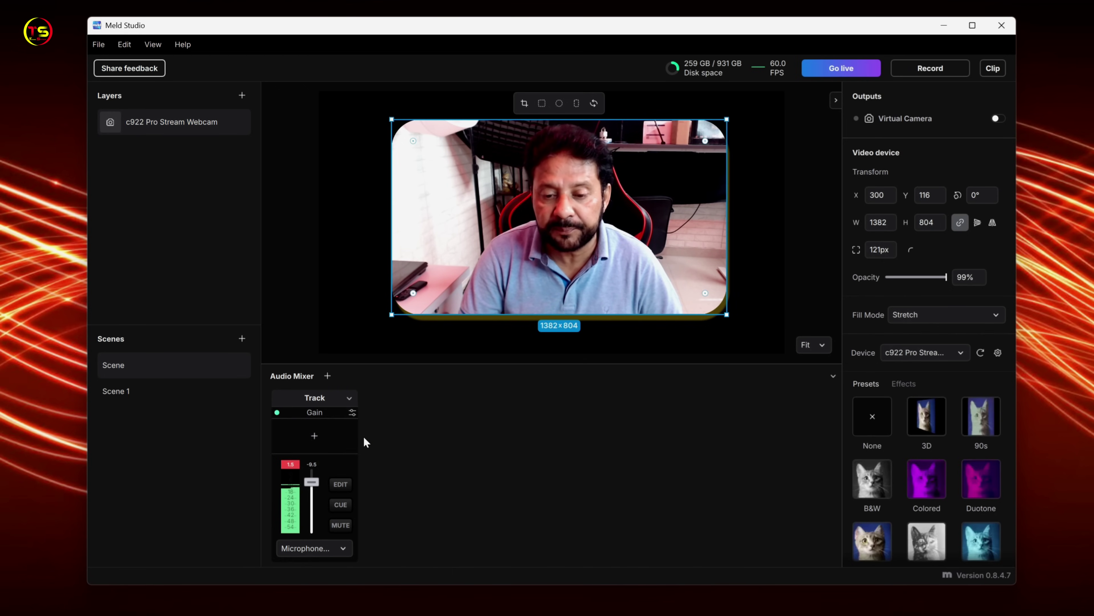
click(315, 436)
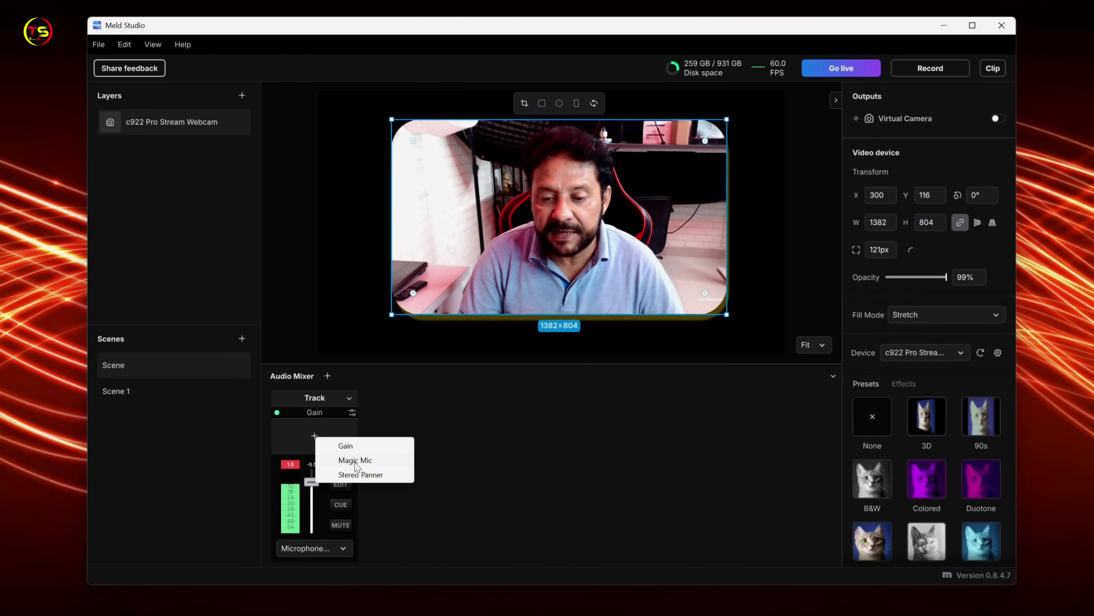
click(355, 460)
click(315, 442)
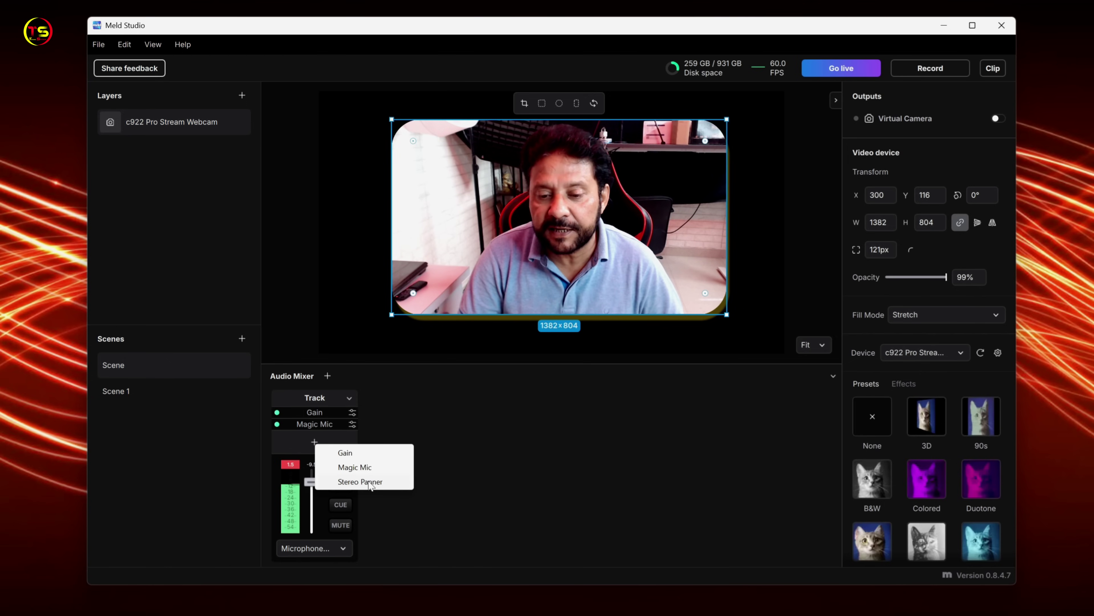
click(368, 482)
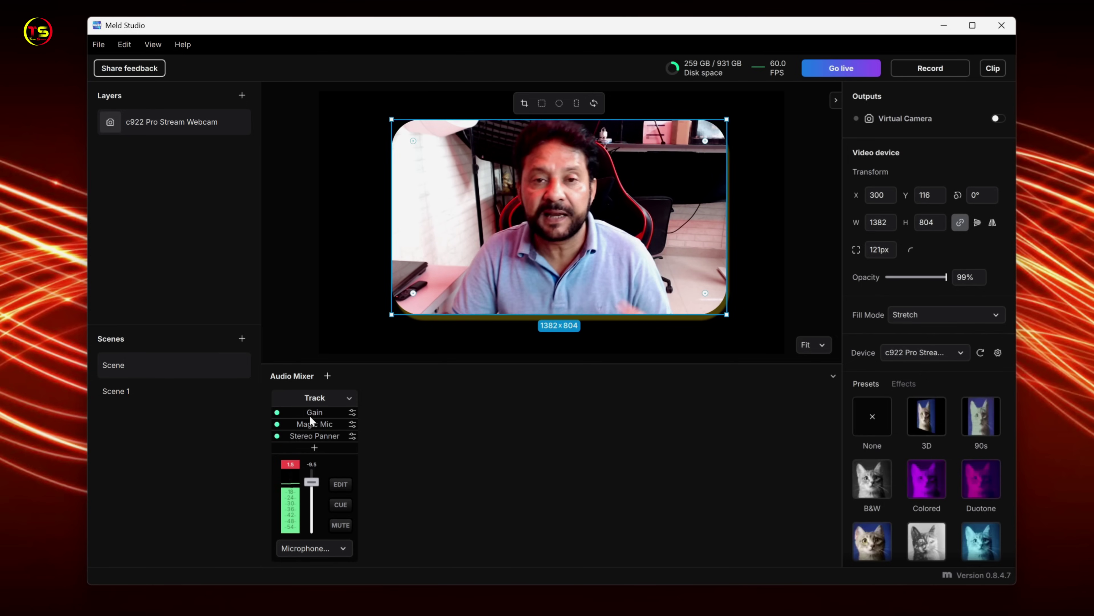
Step: Review the settings of the microphone track's Gain, Magic Mic and Stereo Panner effects
click(352, 412)
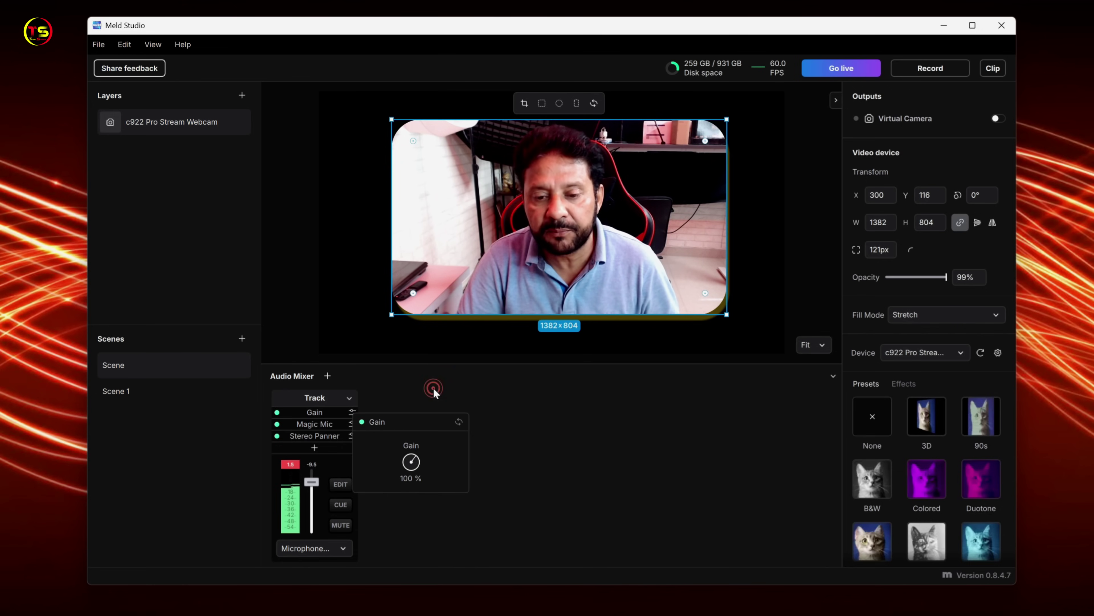
click(352, 424)
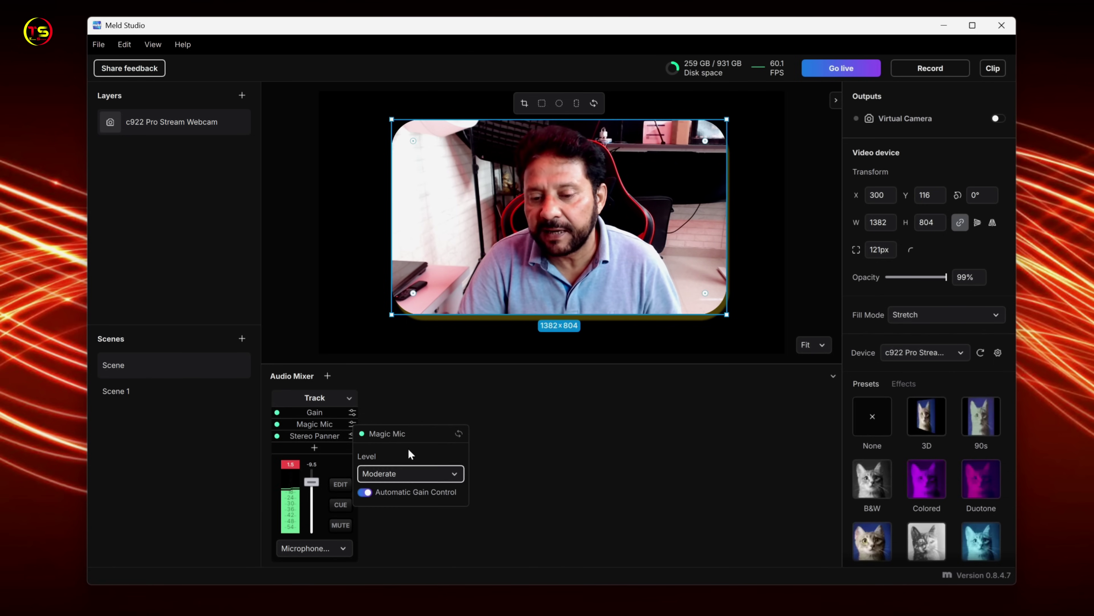
click(411, 405)
click(353, 435)
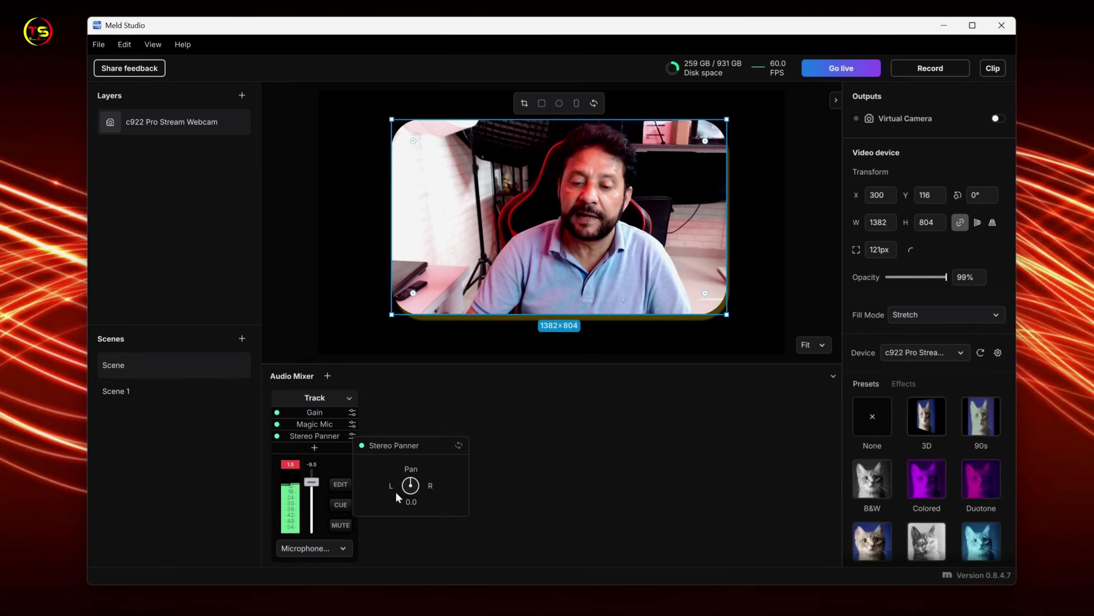
click(514, 445)
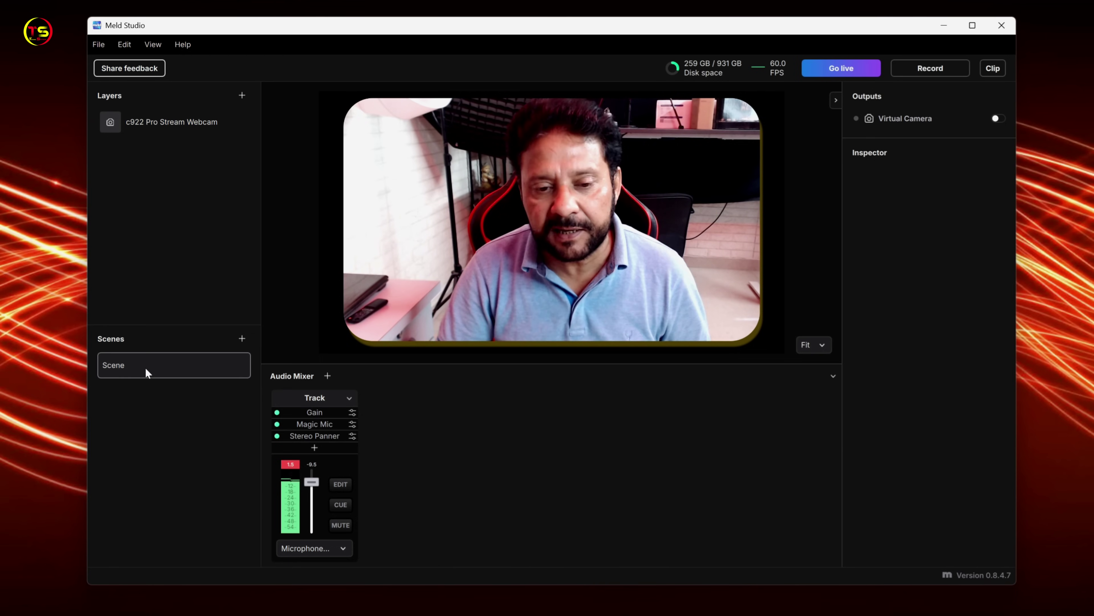
Step: Add a second scene and make it the active scene
click(586, 237)
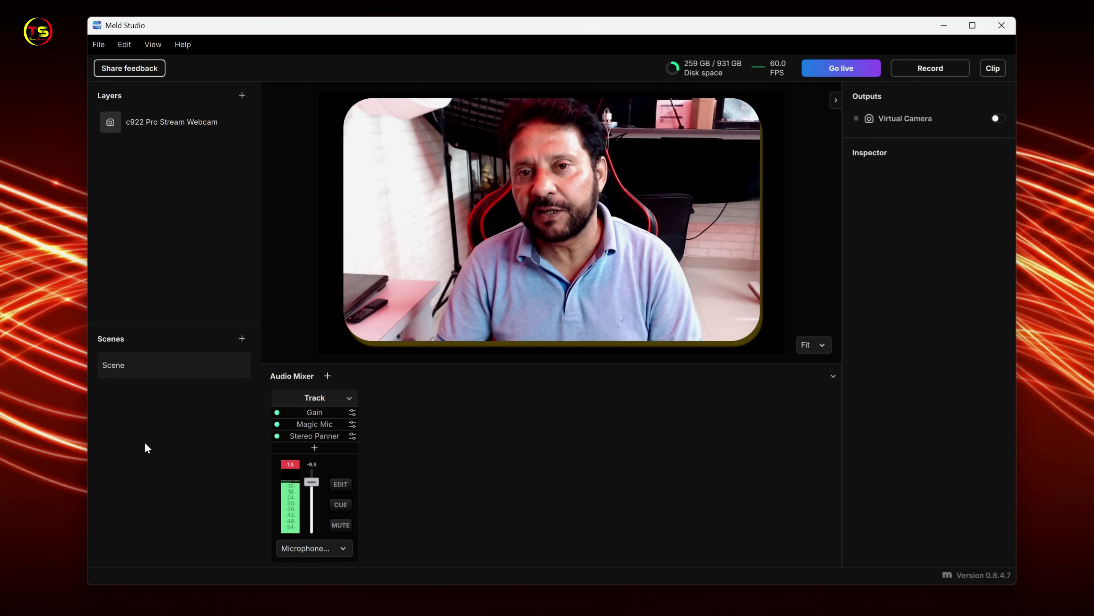
click(241, 338)
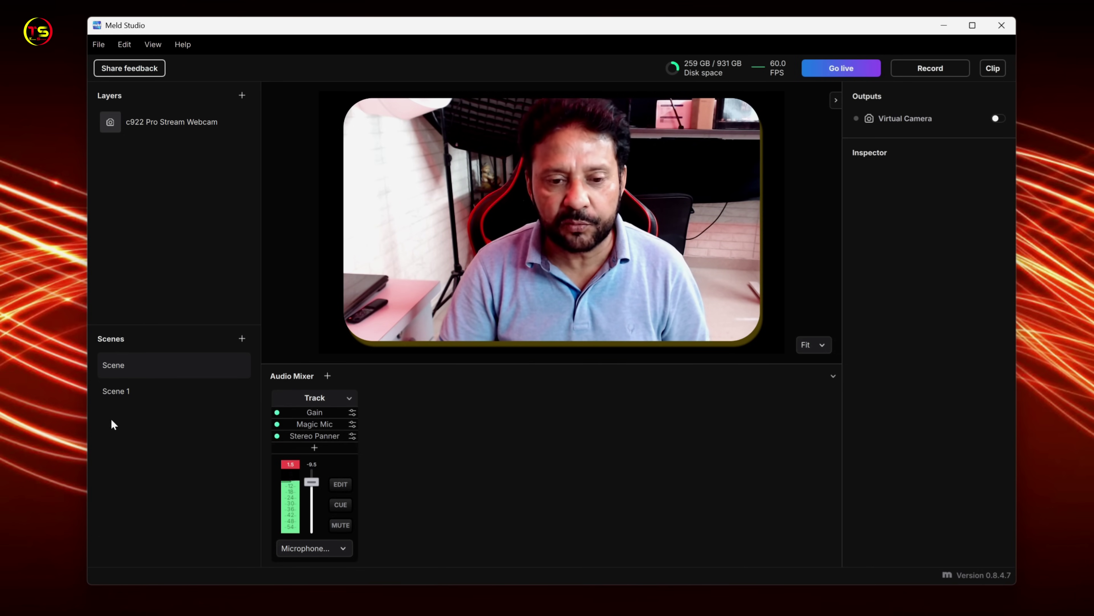
click(158, 400)
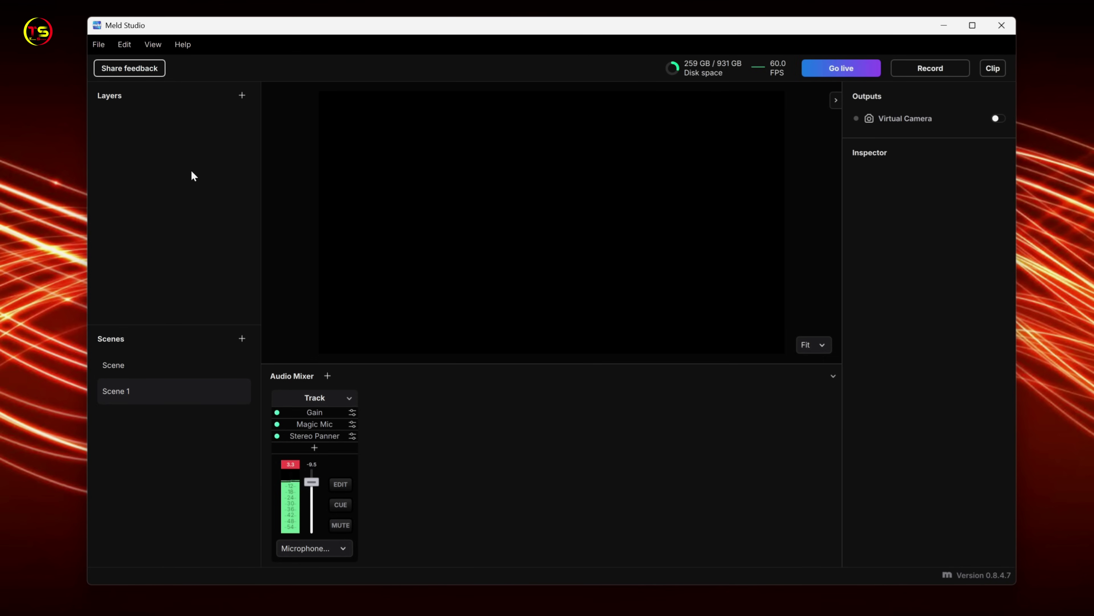
Step: Add a video device layer to Scene 1 with c922 Pro Stream Webcam as its device
click(242, 95)
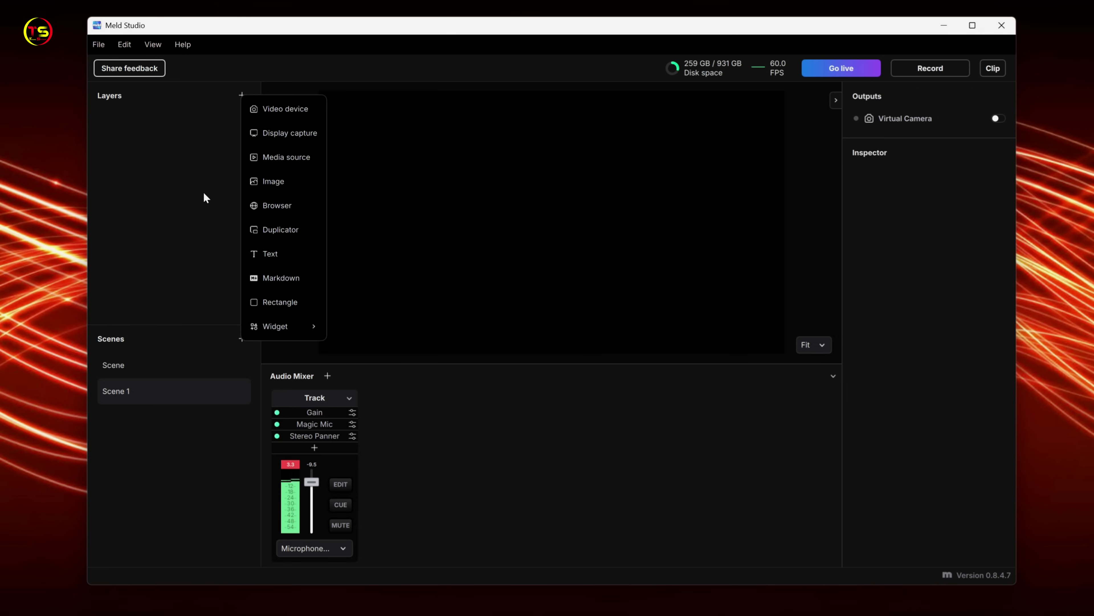
click(269, 108)
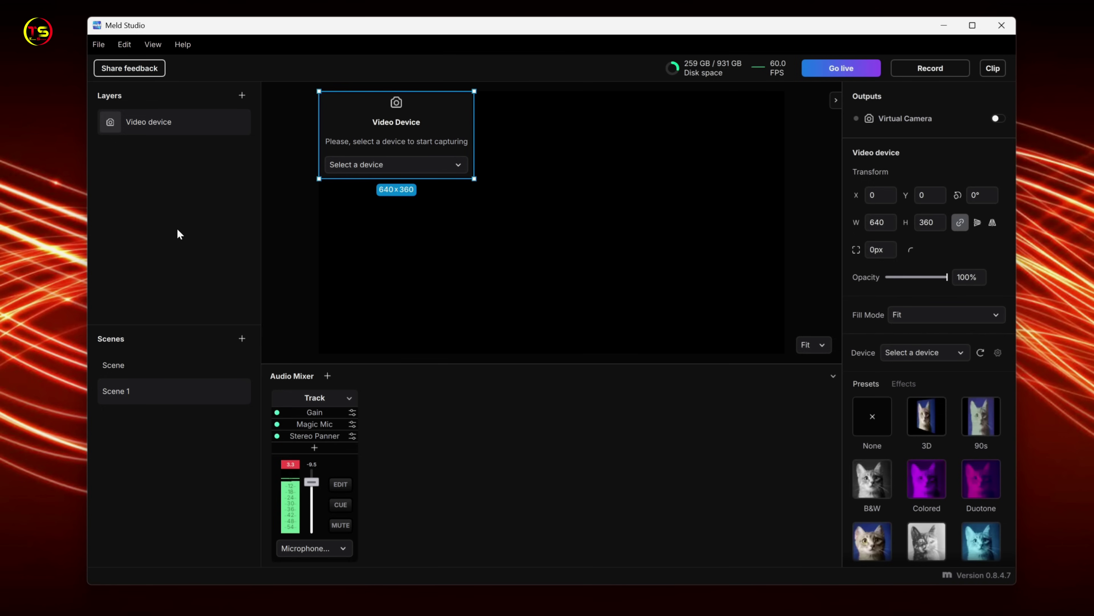
click(455, 168)
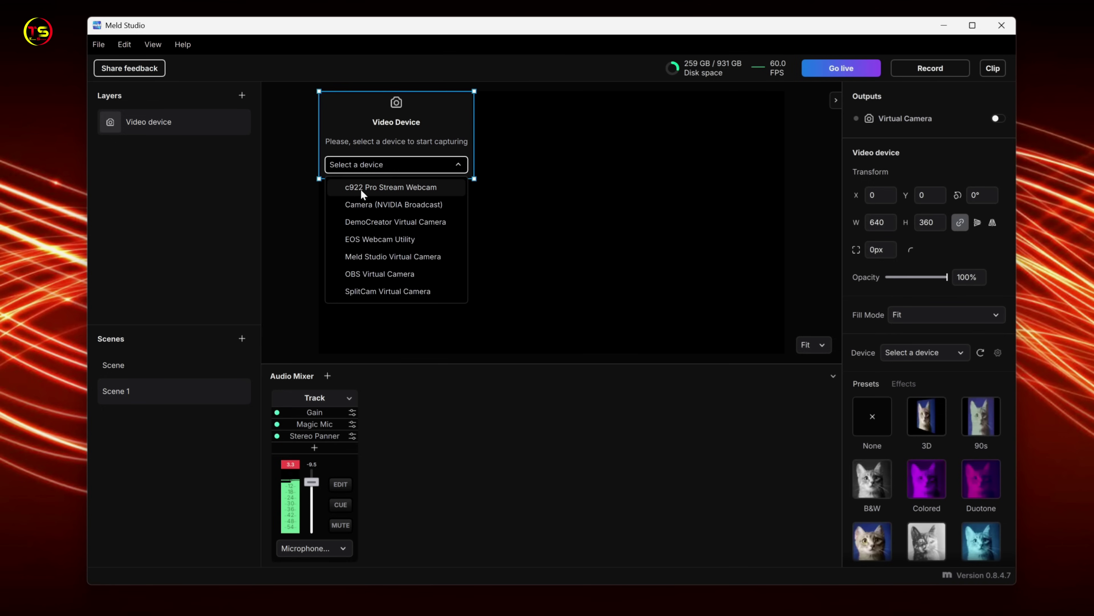
click(386, 189)
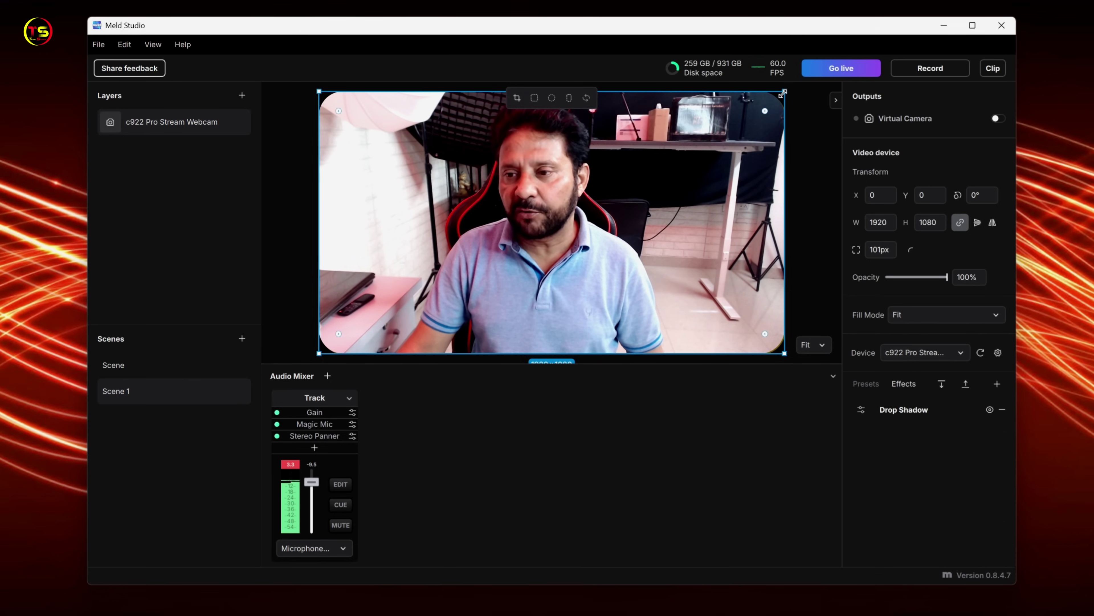
Step: Shrink Scene 1's webcam layer to about a third of the canvas width and place it near the canvas's lower-left corner
drag(784, 92, 482, 257)
drag(437, 328, 447, 323)
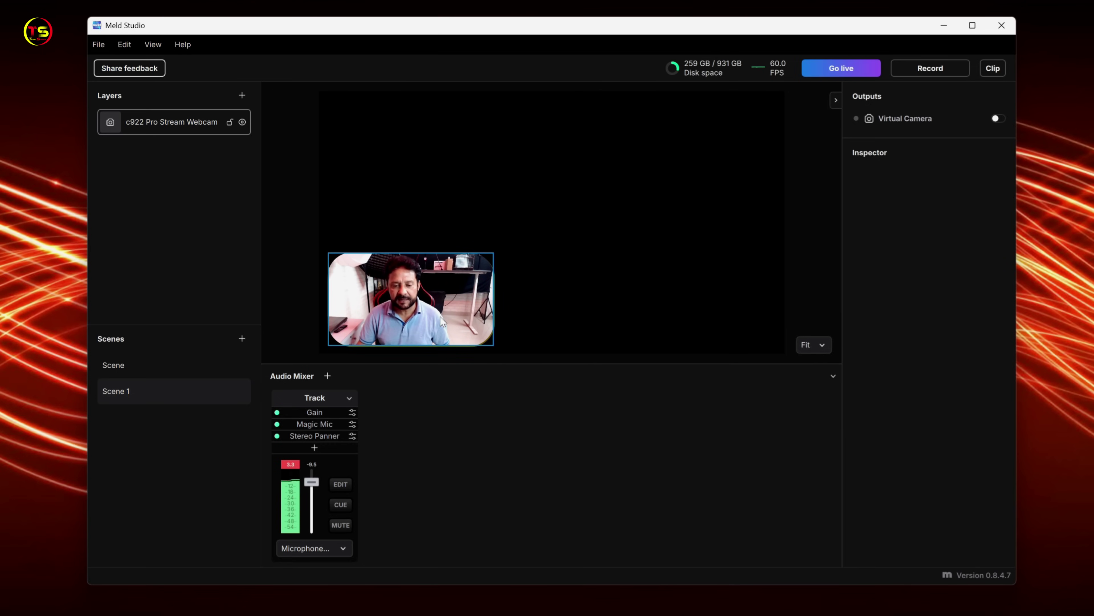
click(367, 357)
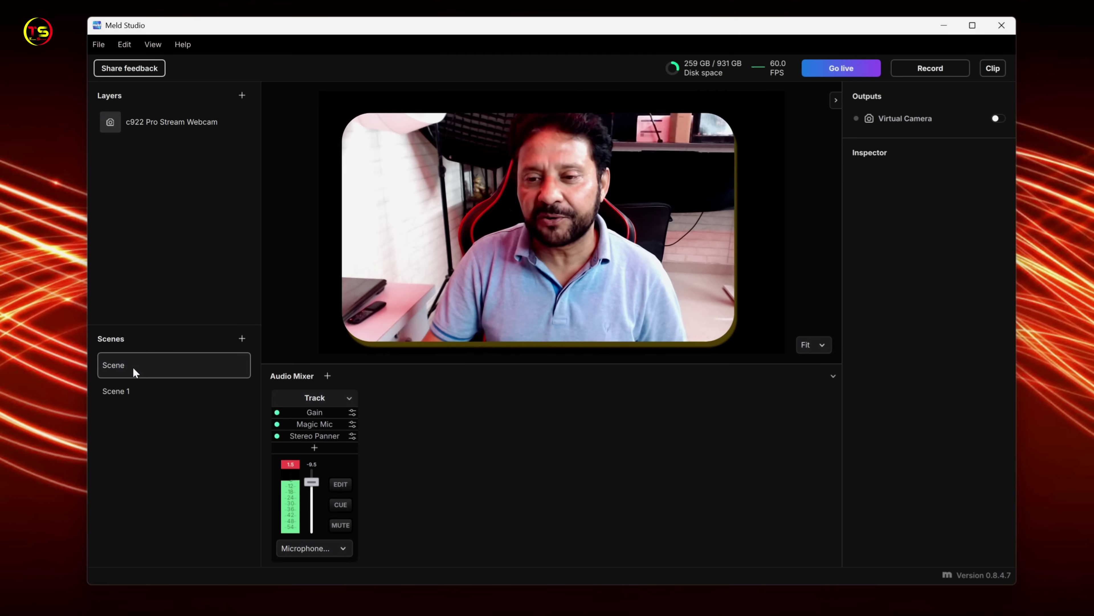
Step: Switch back and forth between Scene and Scene 1 to preview the transition of the webcam layer
click(150, 392)
click(143, 367)
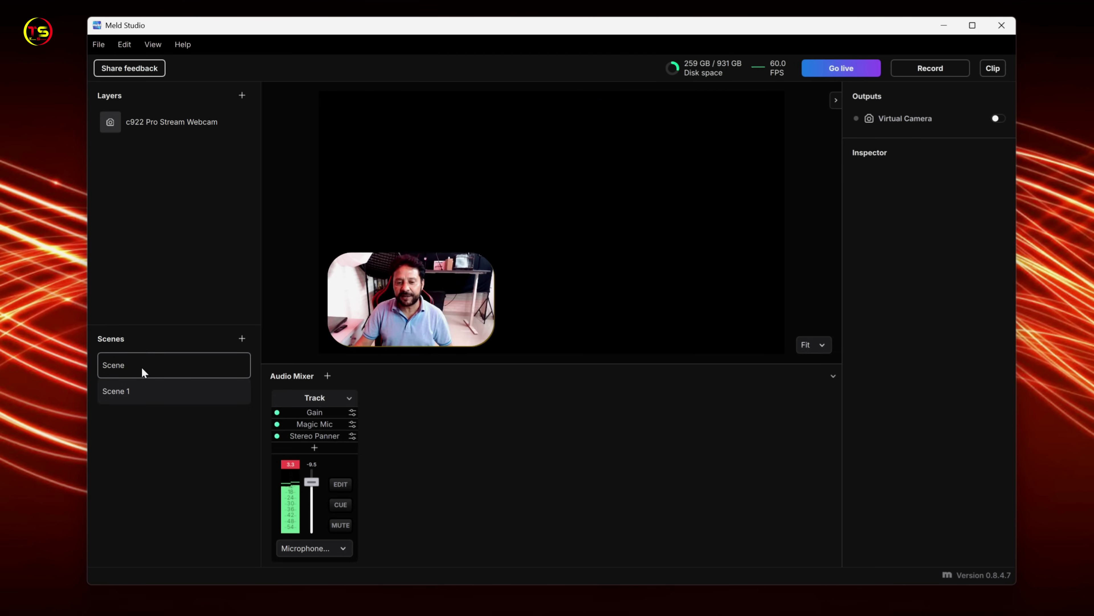
click(142, 402)
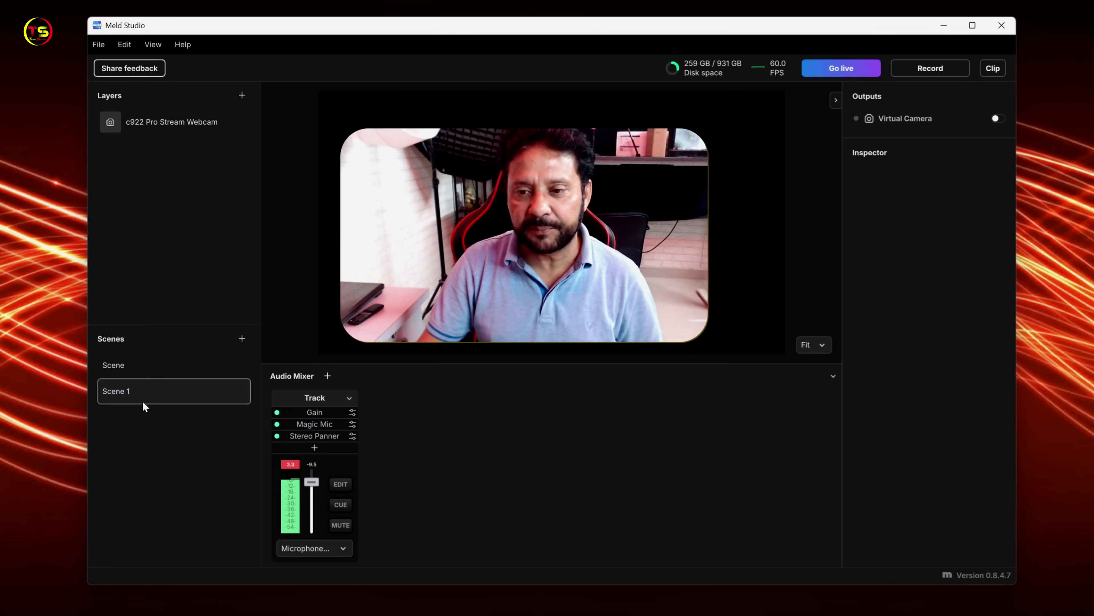
click(147, 368)
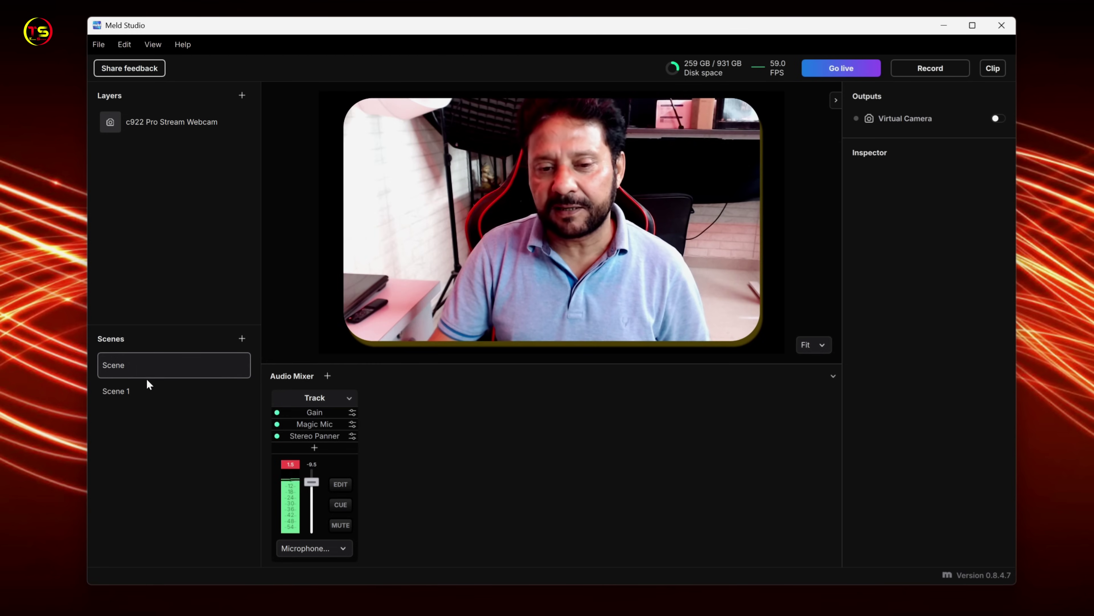
click(148, 388)
click(144, 370)
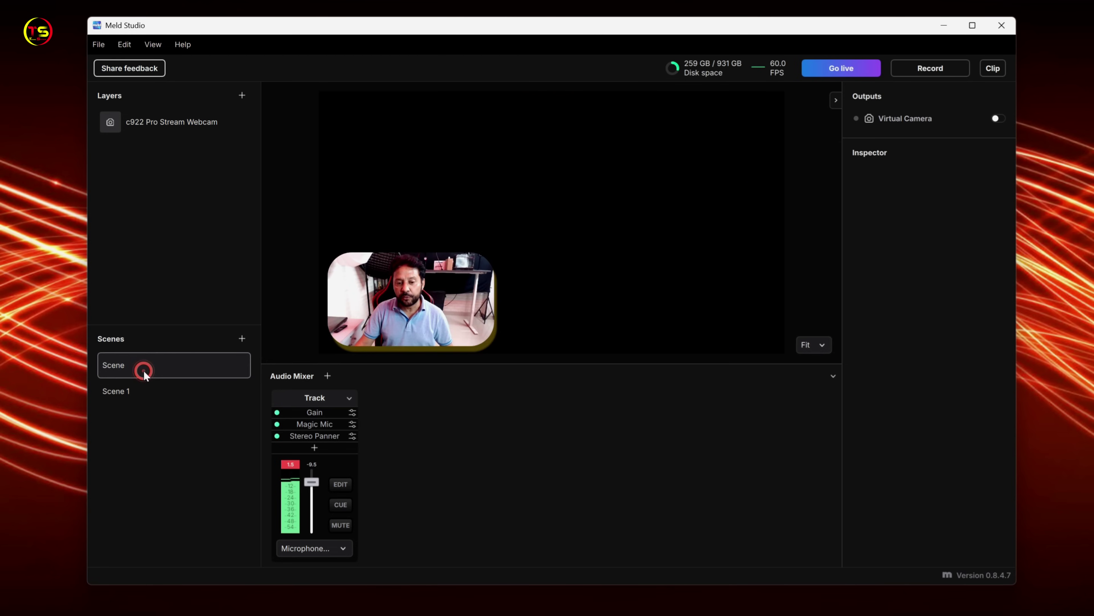
click(148, 381)
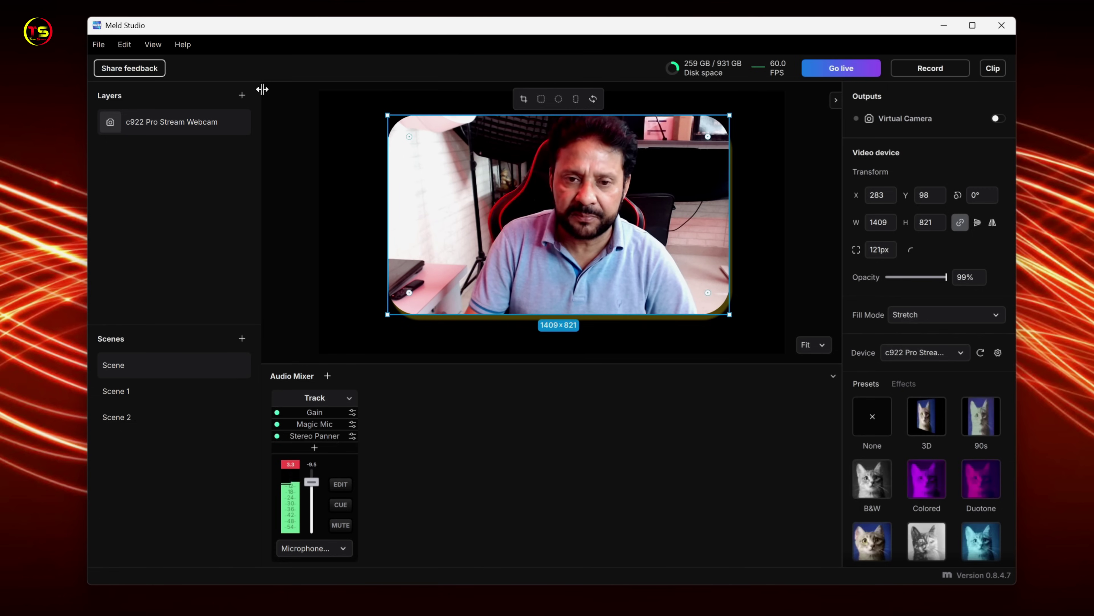
Step: Add a Duplicator layer to the first scene with Scene 1 as the duplicated source
click(242, 95)
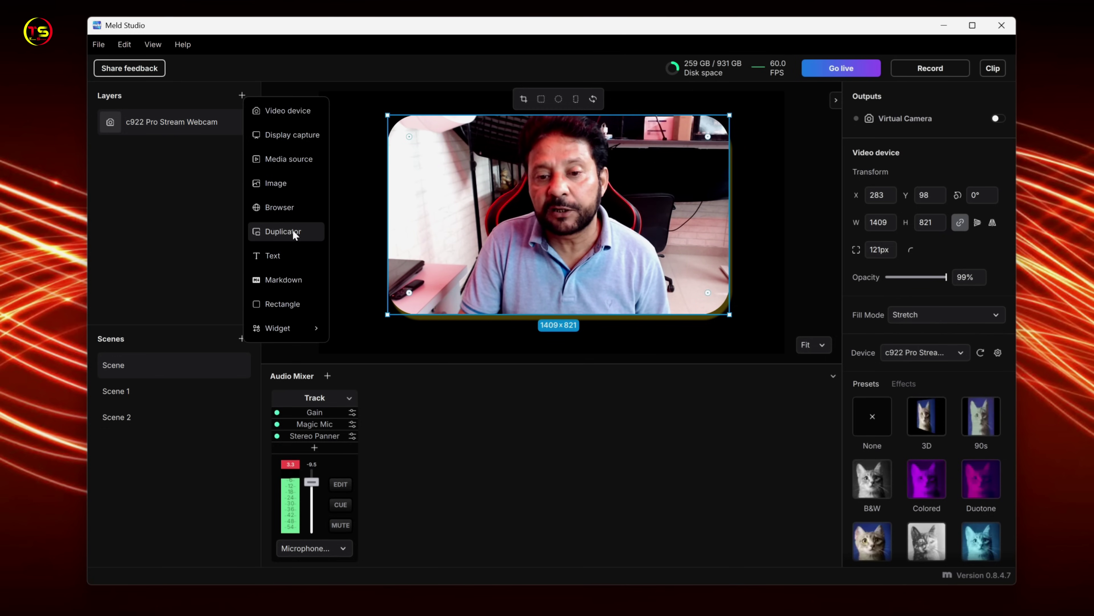
click(274, 233)
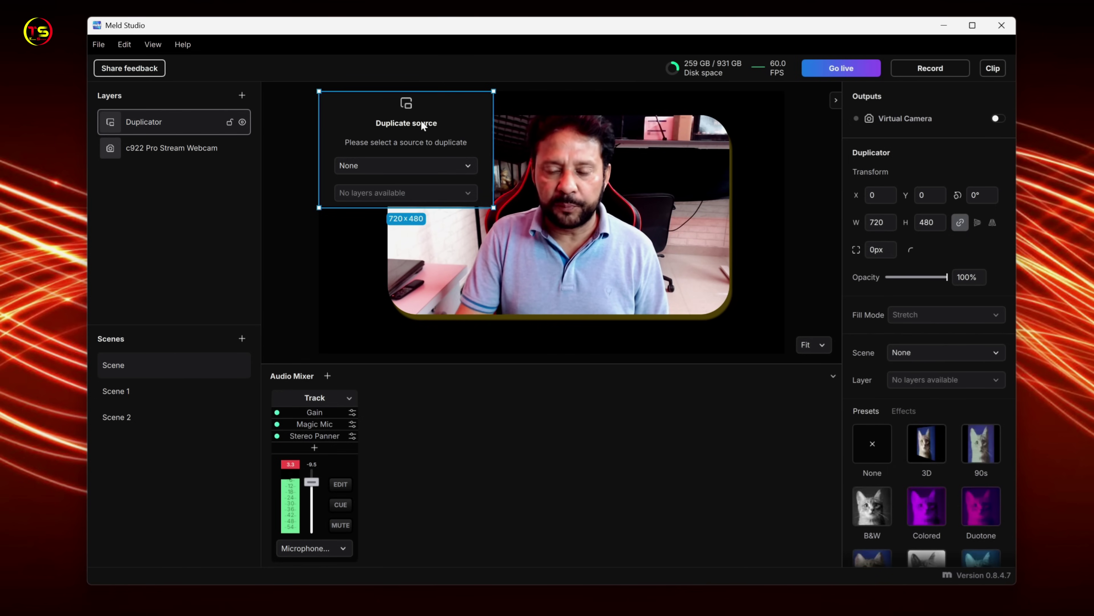
click(469, 165)
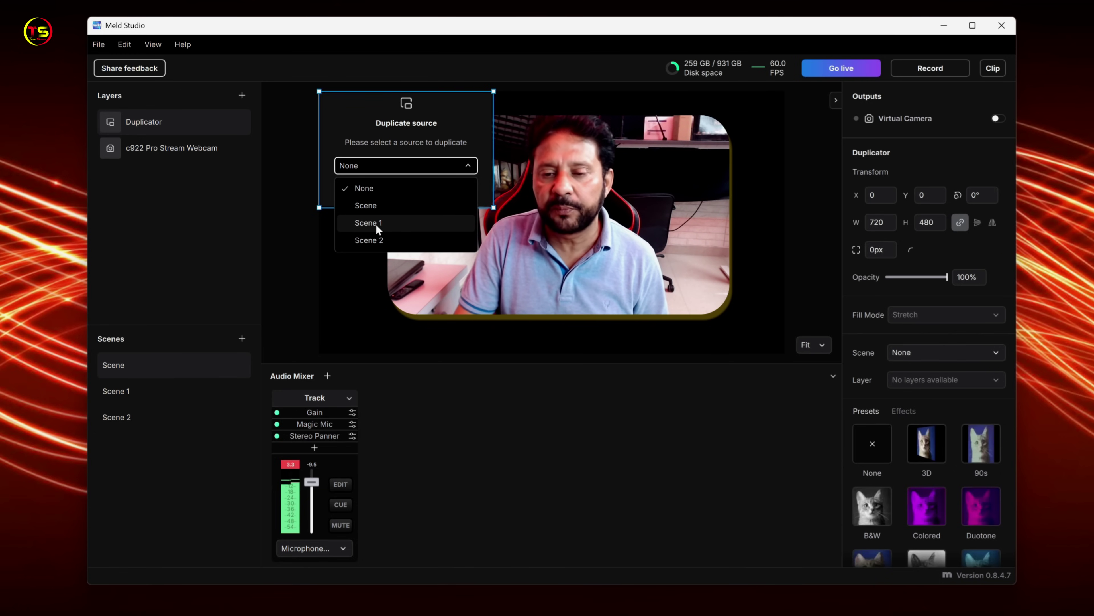
click(368, 223)
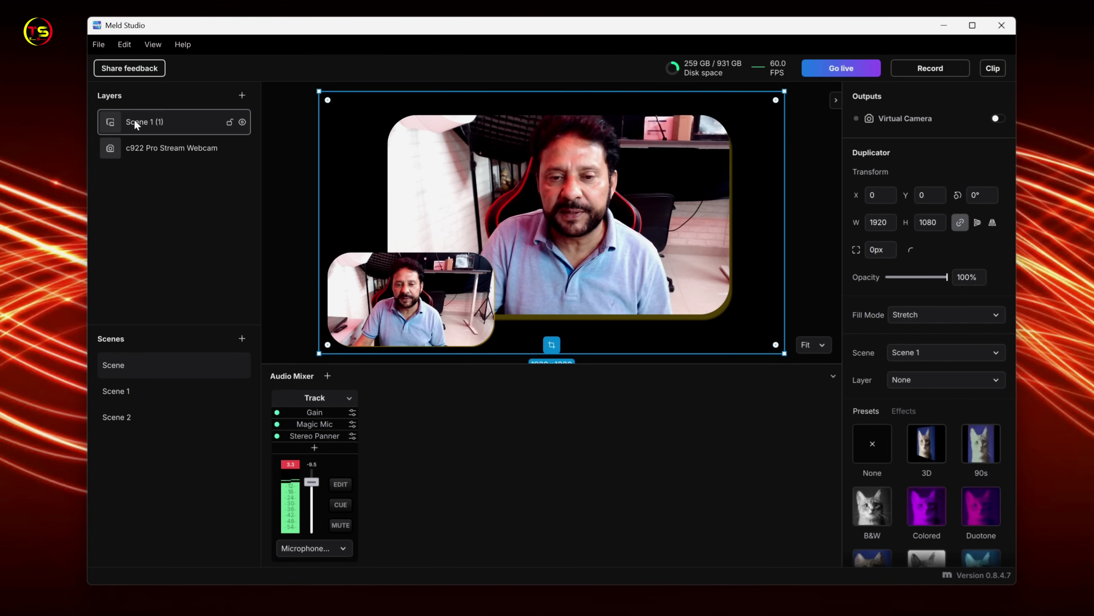
Step: Hide the Scene 1 duplicator layer in the first scene
click(242, 122)
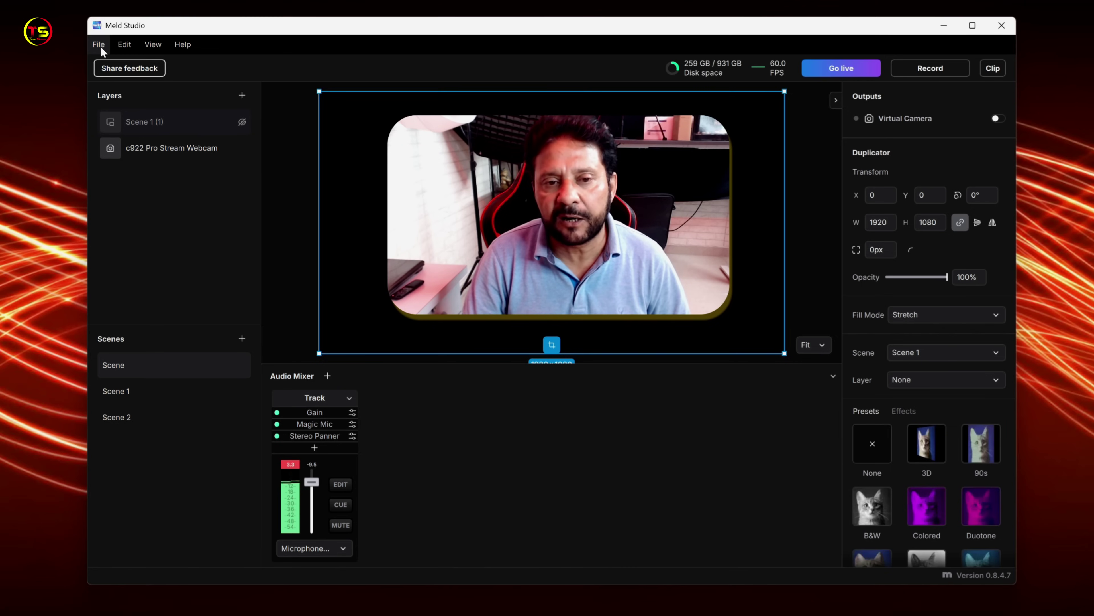
Step: Review the canvas resolution options in the preferences and add a stream output of type Custom Destination
click(99, 45)
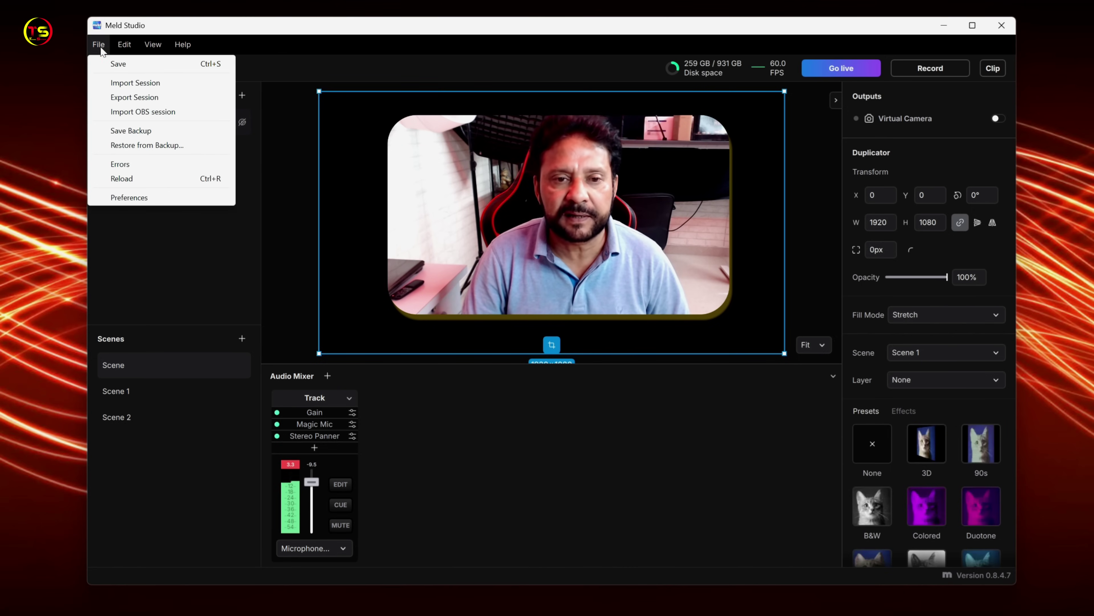
click(129, 197)
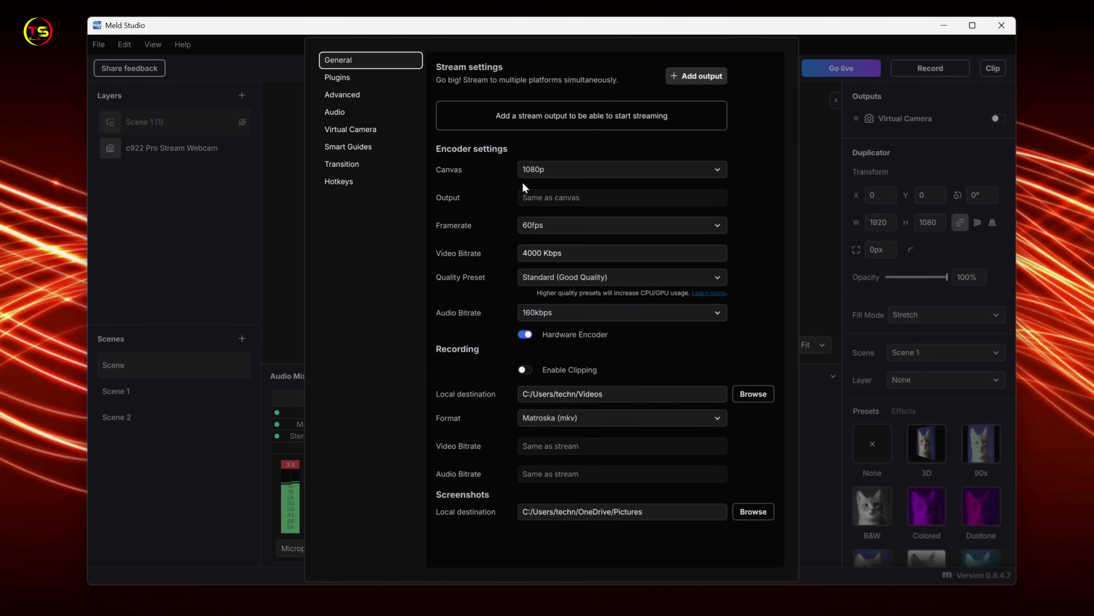
click(718, 171)
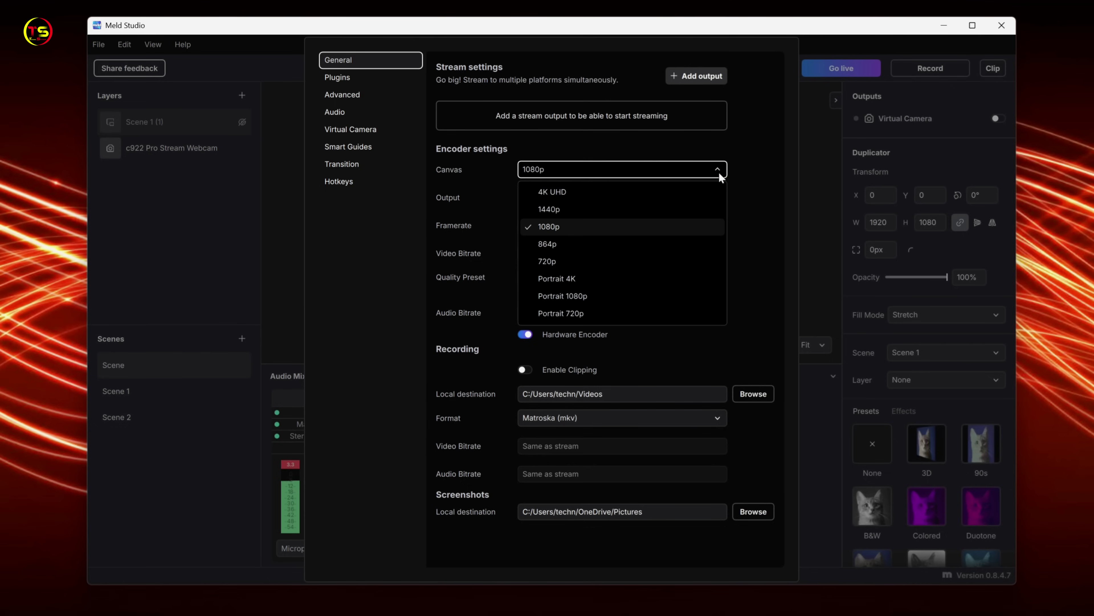
click(418, 249)
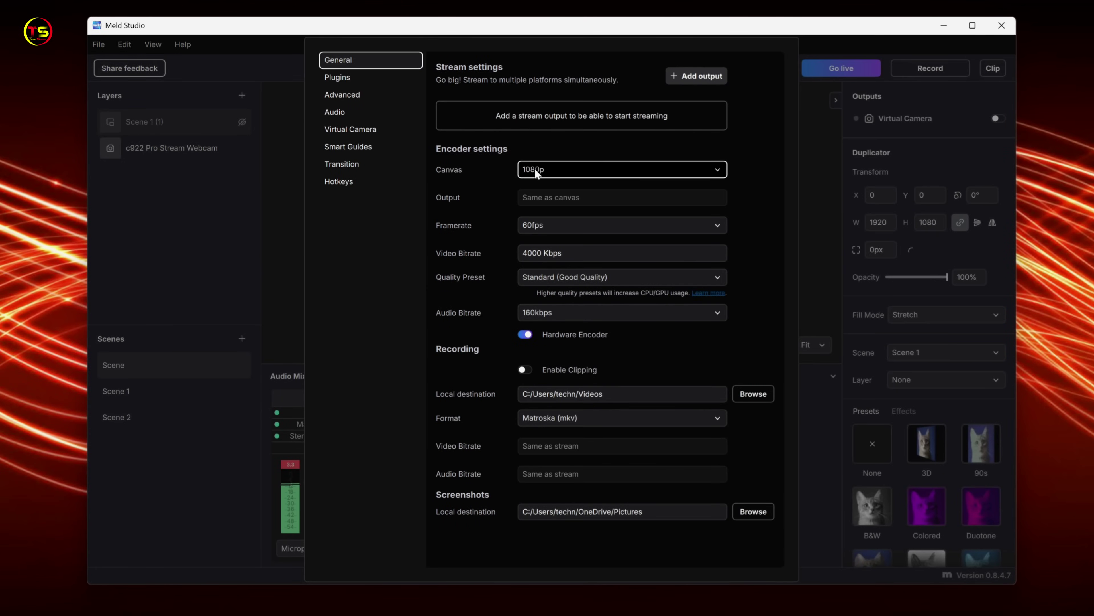
click(698, 85)
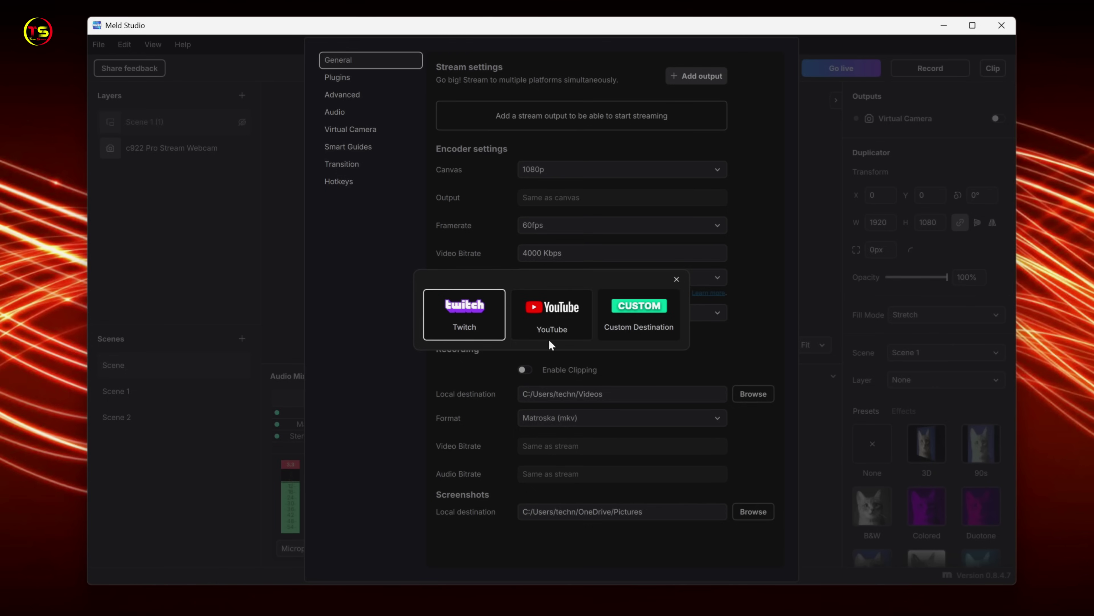
click(630, 318)
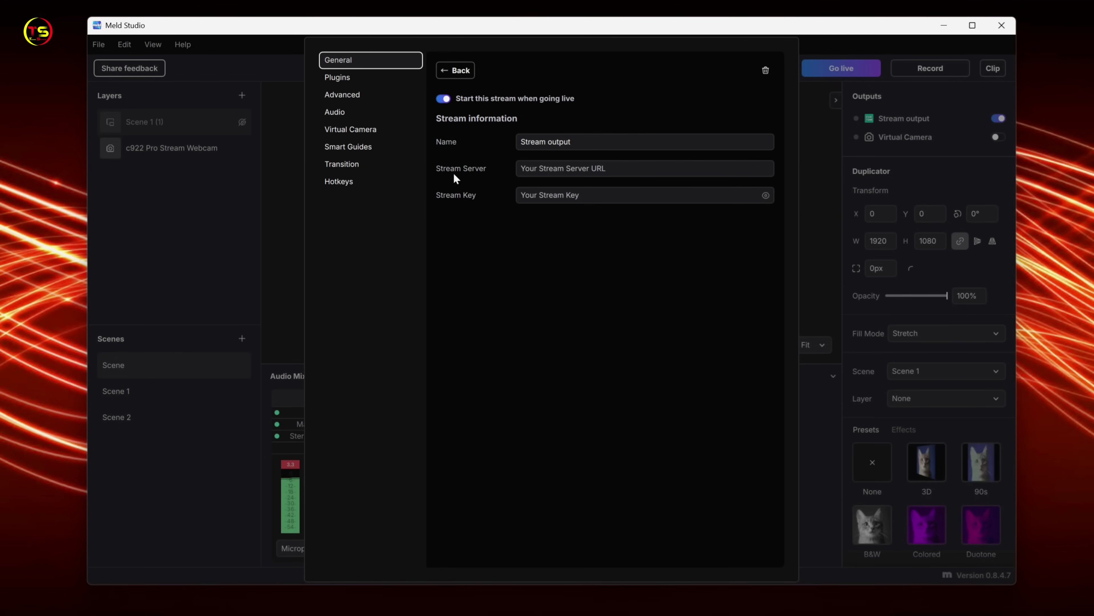
click(645, 141)
click(530, 169)
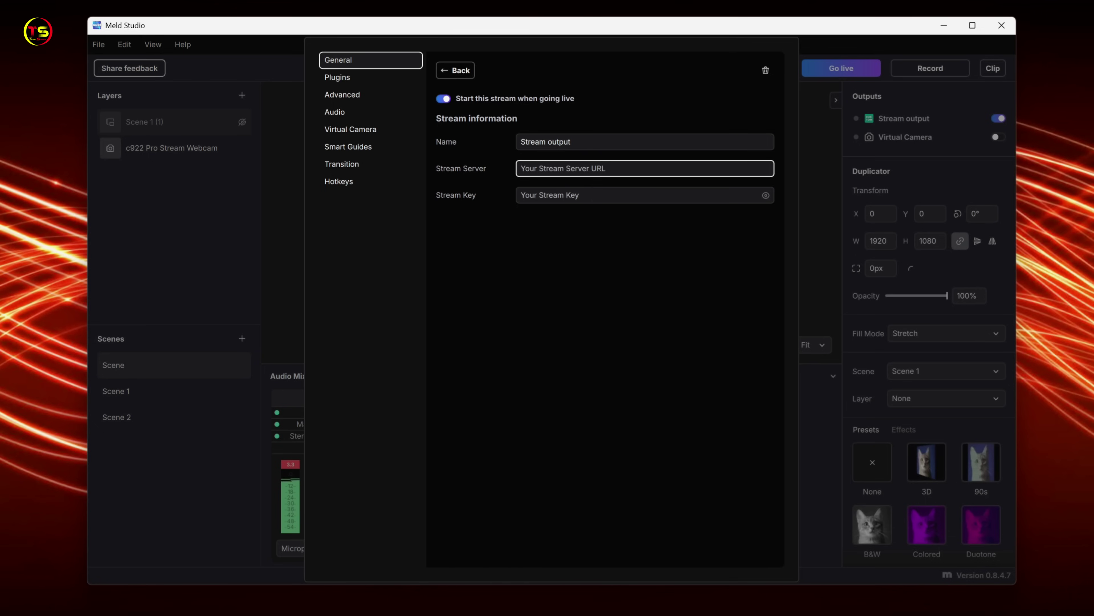
key(Tab)
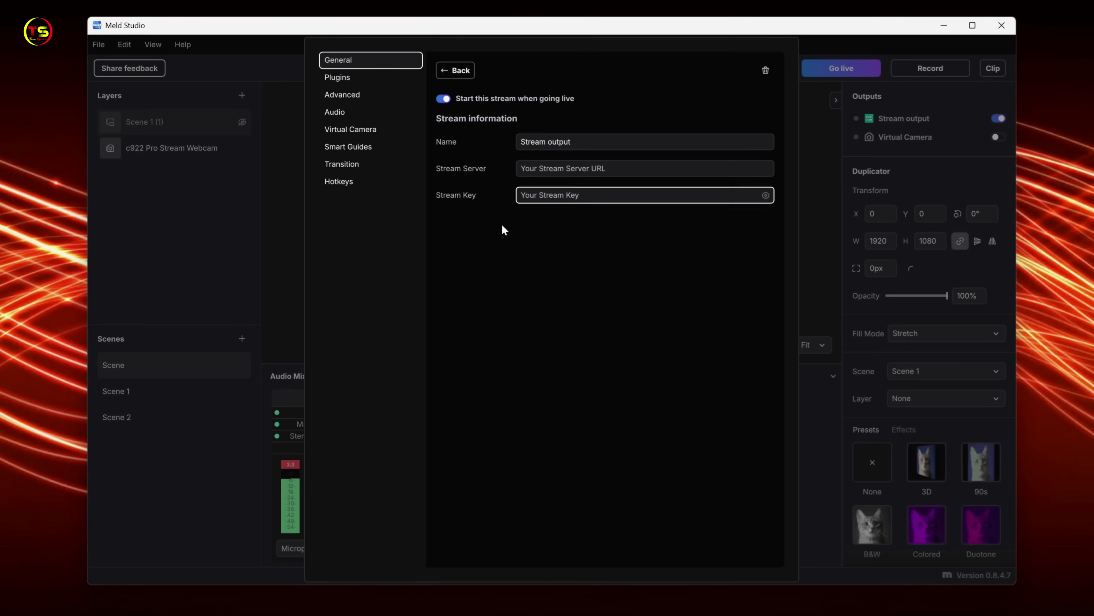
click(456, 220)
click(539, 195)
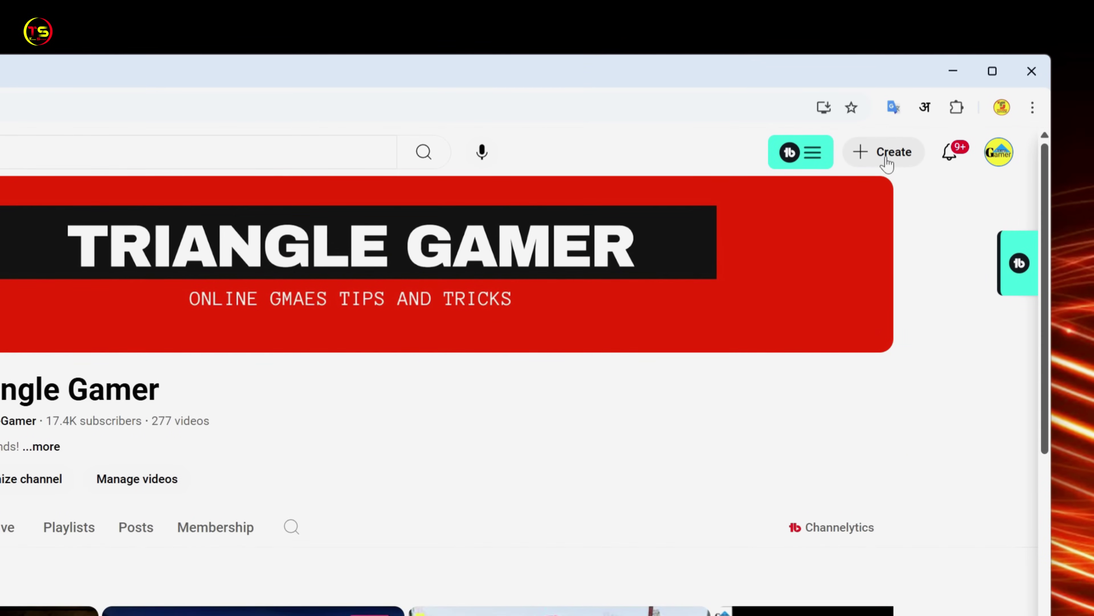
Step: Switch to YouTube in the browser, open the live streaming setup, and review and save the stream's details
click(961, 97)
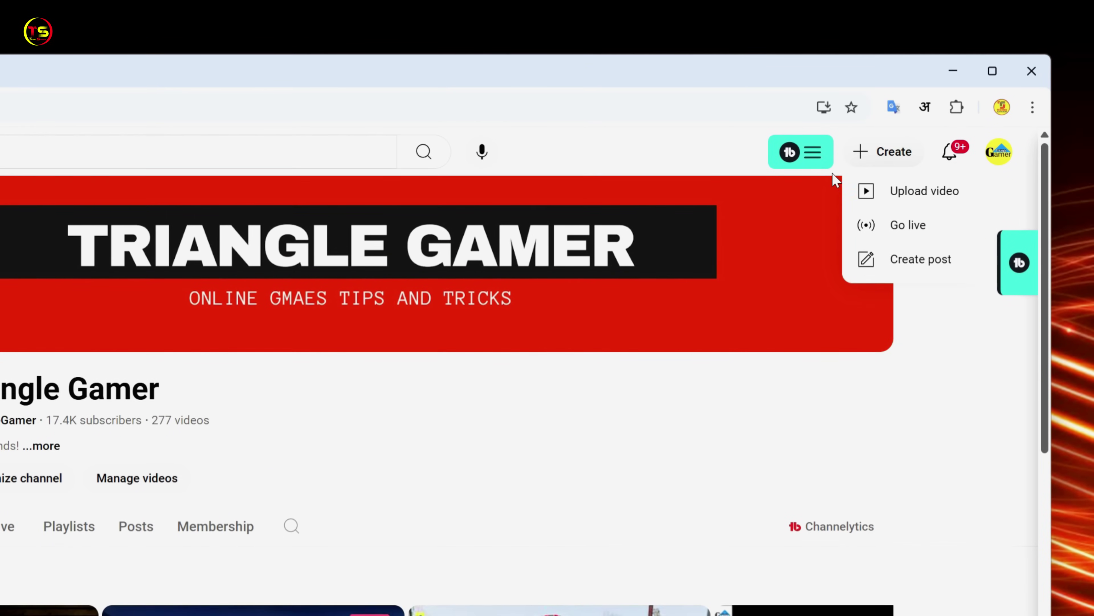
click(904, 225)
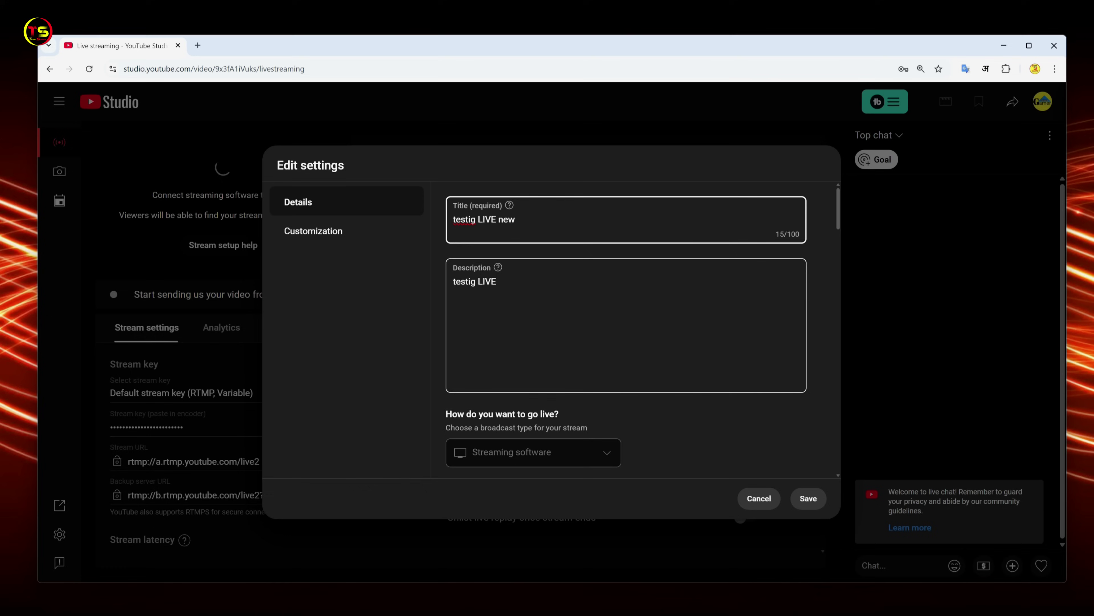
click(554, 304)
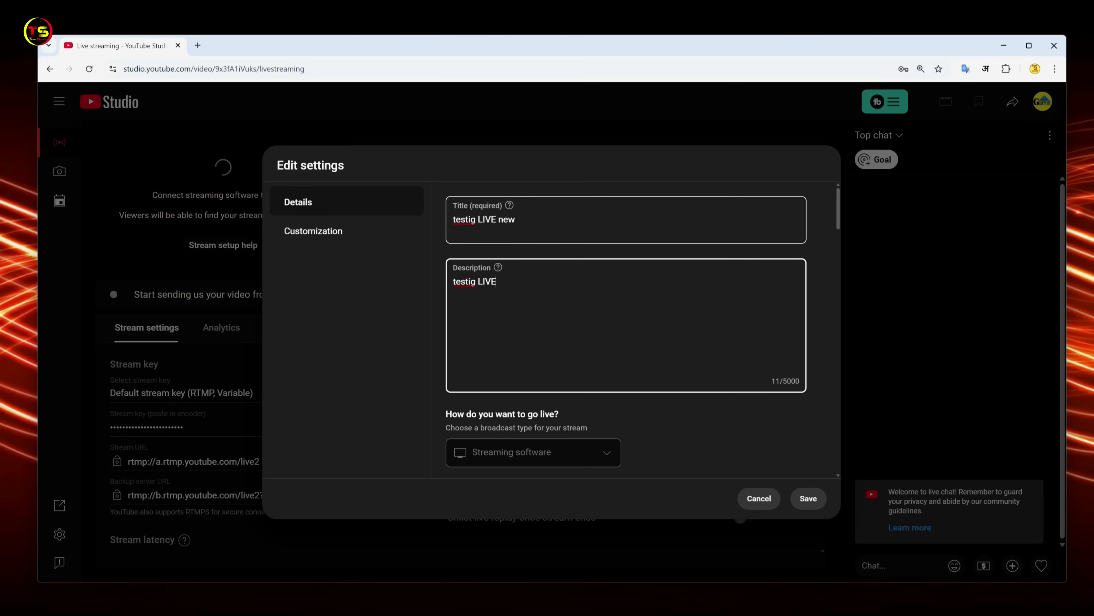
scroll(637, 314, down, 10)
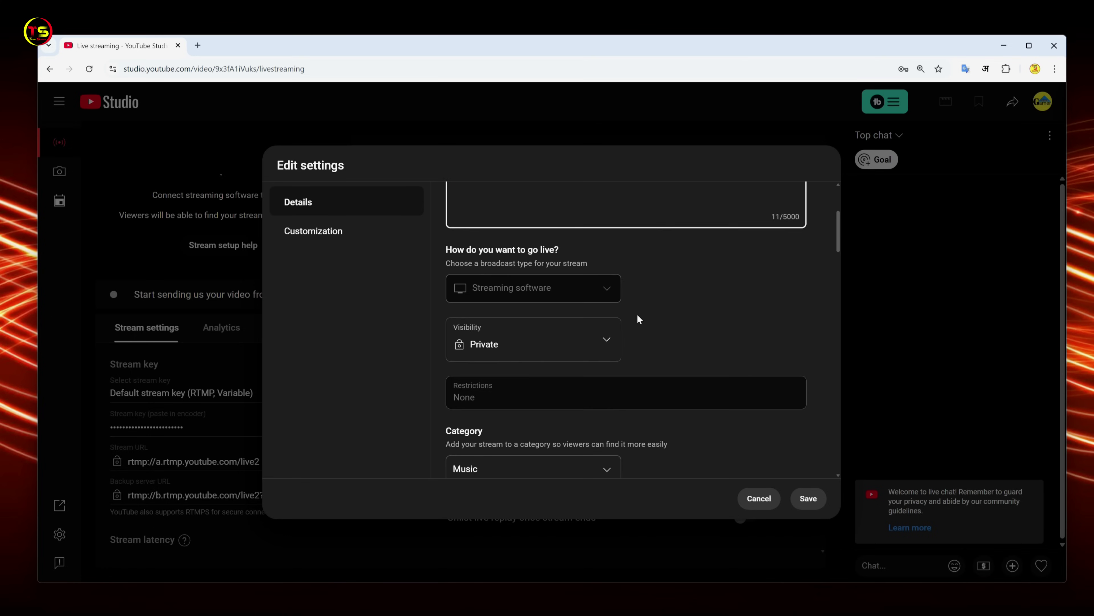
scroll(649, 328, down, 10)
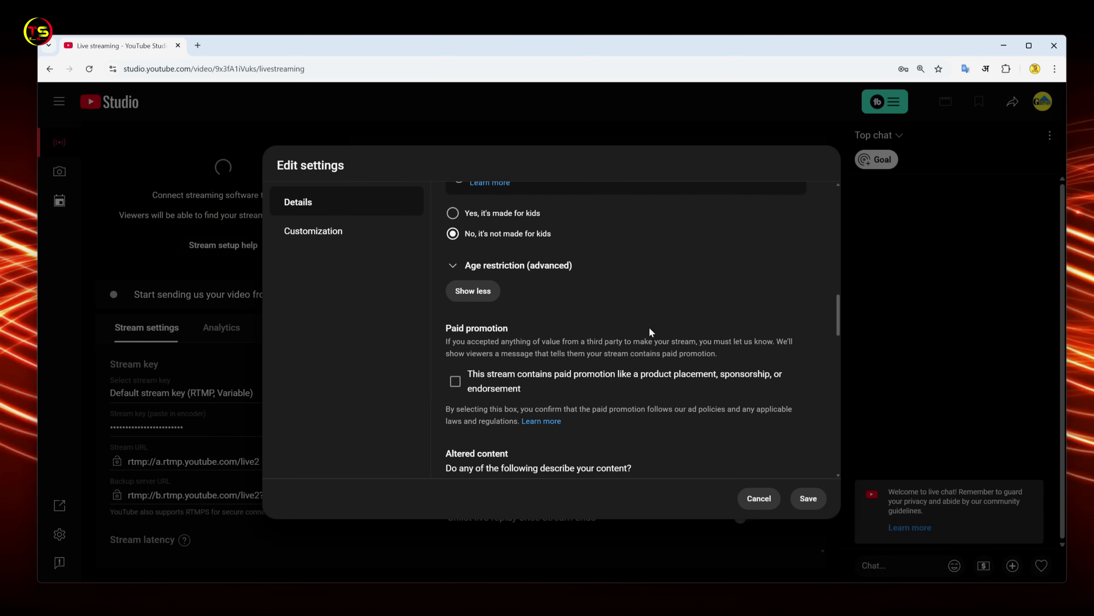
click(806, 500)
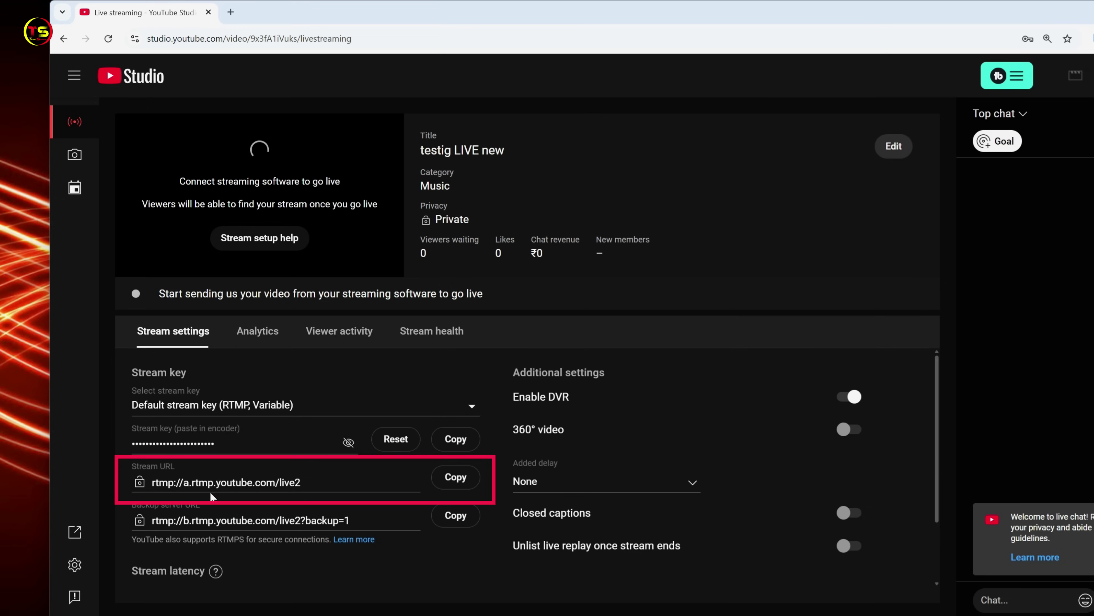
Step: Copy YouTube's stream URL rtmp://a.rtmp.youtube.com/live2 into the Meld Studio output's stream server and name the output Youtube
click(456, 480)
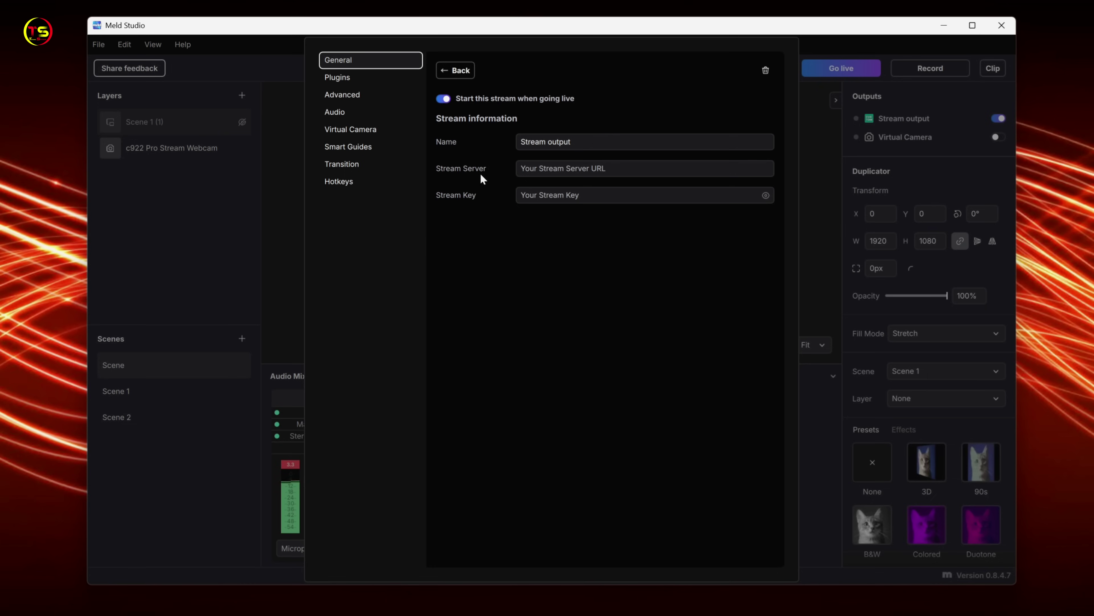
click(539, 169)
key(ctrl+v)
key(shift+Tab)
text(Youtu)
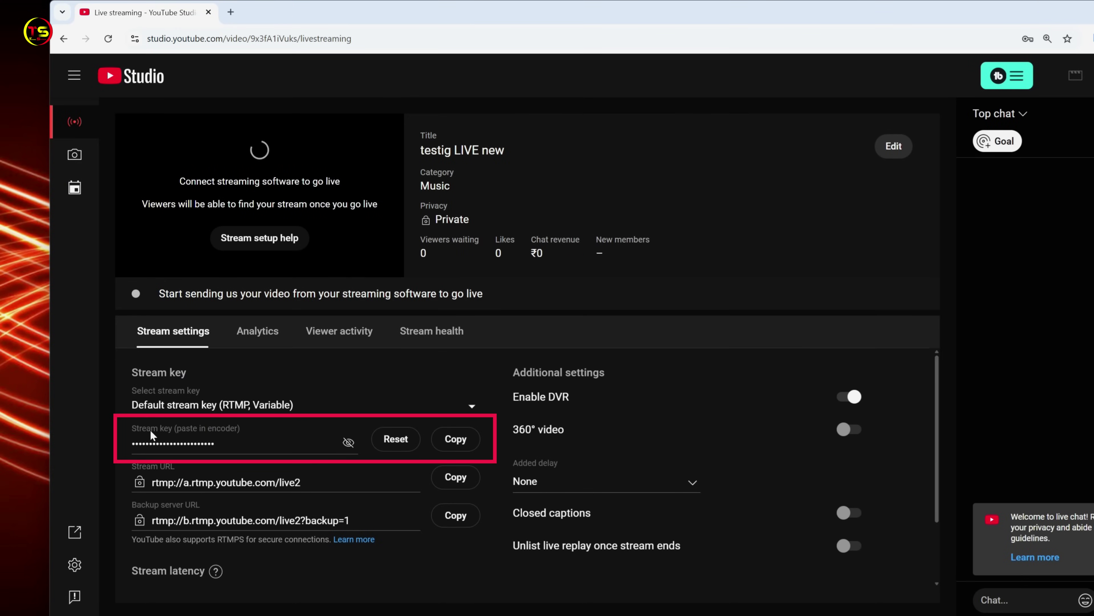
Step: Copy the stream key from YouTube Studio into the Meld Studio output's Stream Key field and go live
click(456, 439)
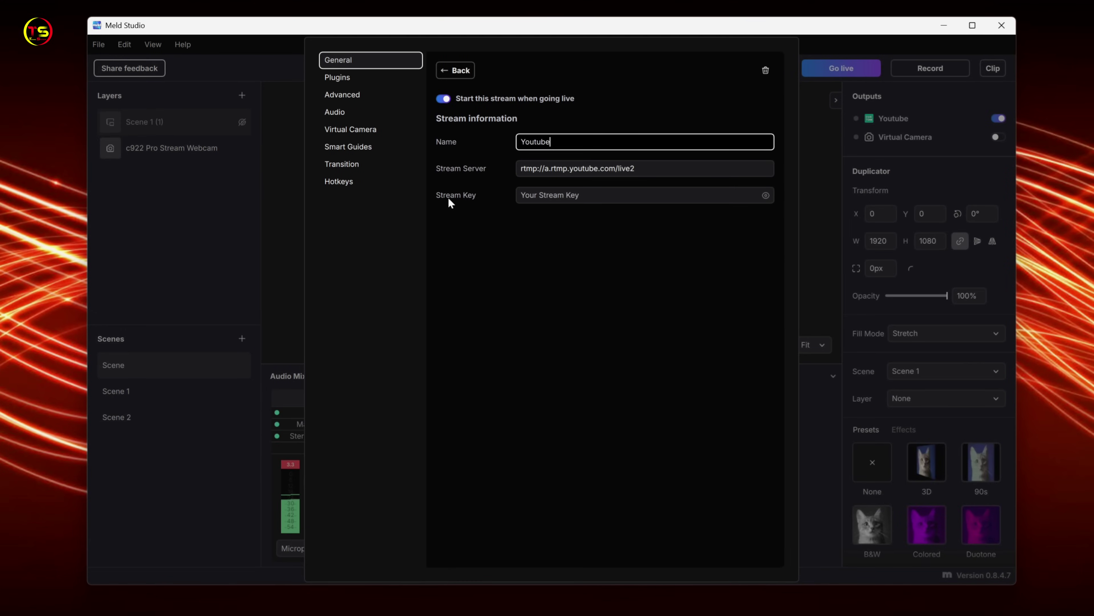
right_click(555, 195)
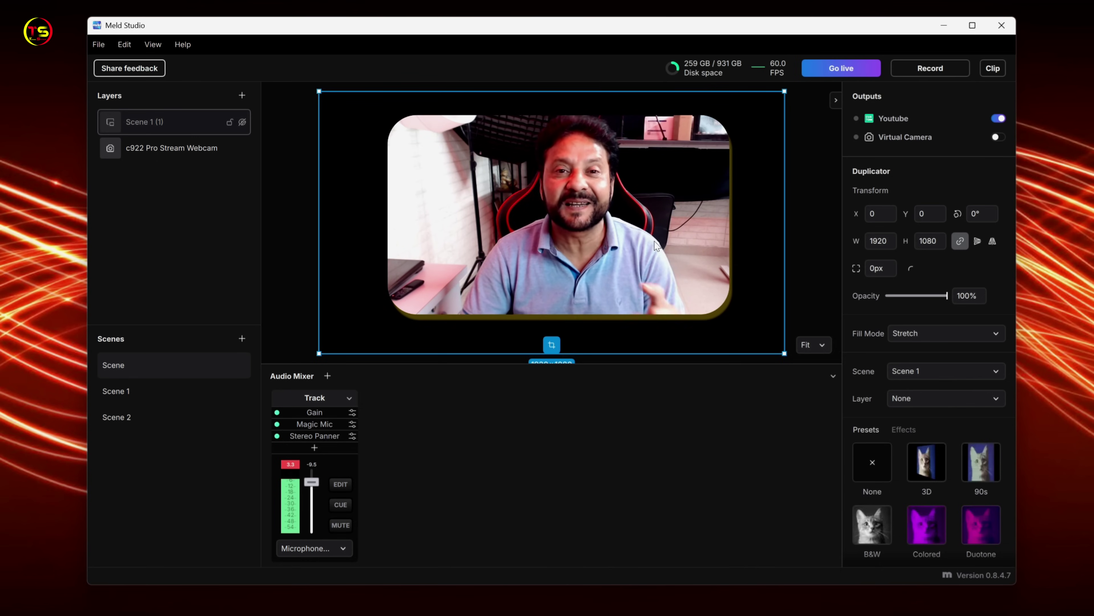
click(839, 70)
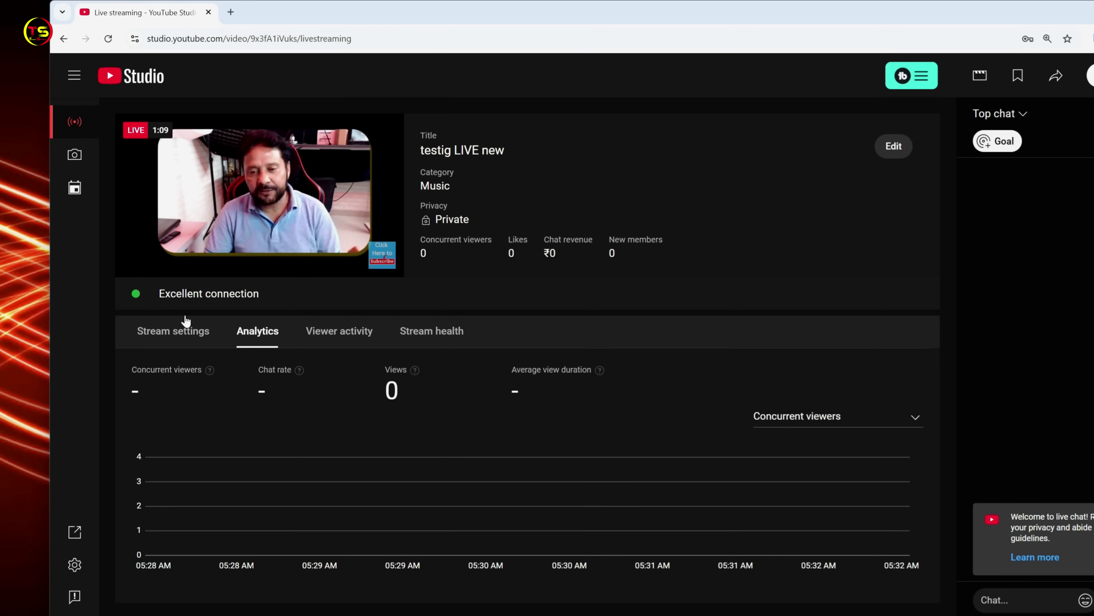
Step: Check the stream health in YouTube Studio and take the stream offline in Meld Studio
click(440, 332)
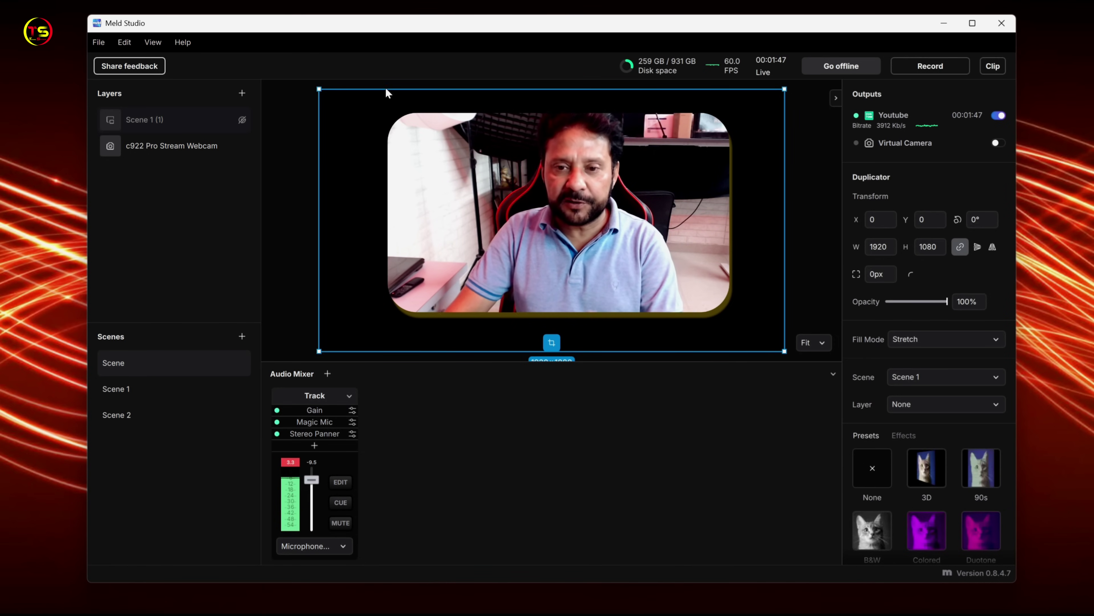
click(838, 68)
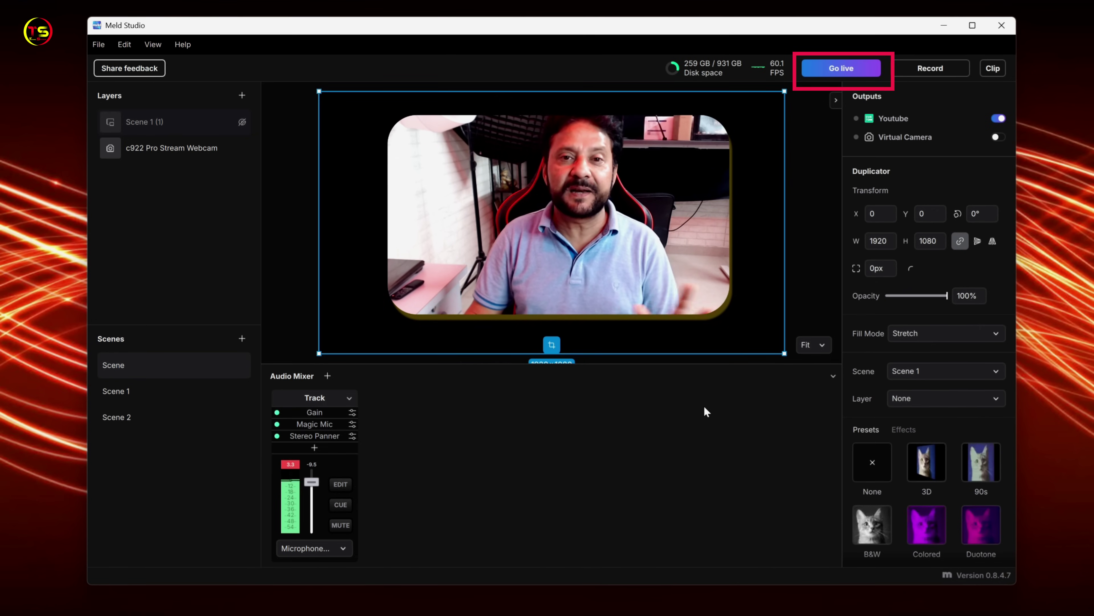